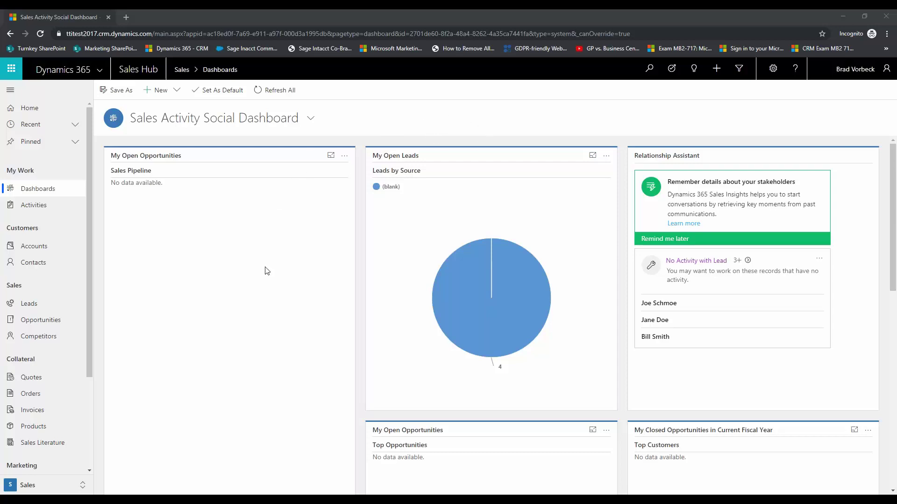
Step: Open the leads list and launch Advanced Find
click(29, 306)
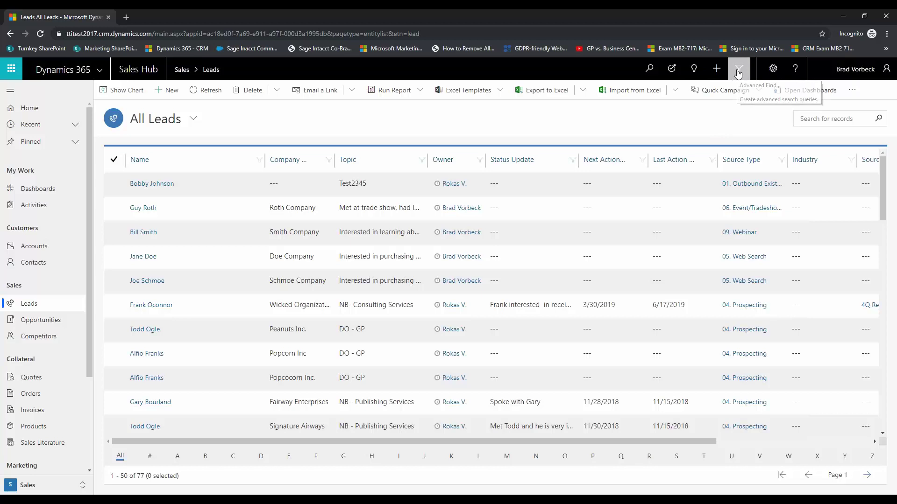
click(716, 69)
Step: Start a new blank Leads query in a maximized window with Owner Equals Current User
drag(380, 18, 527, 1)
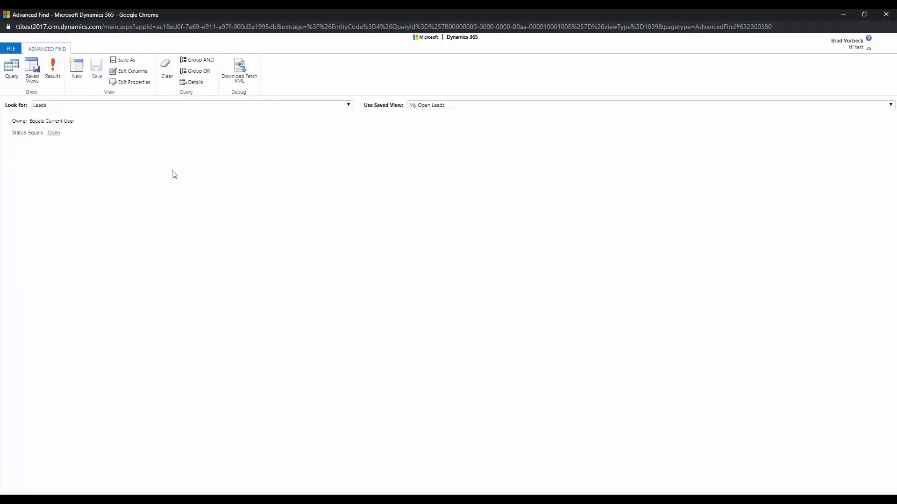
click(76, 69)
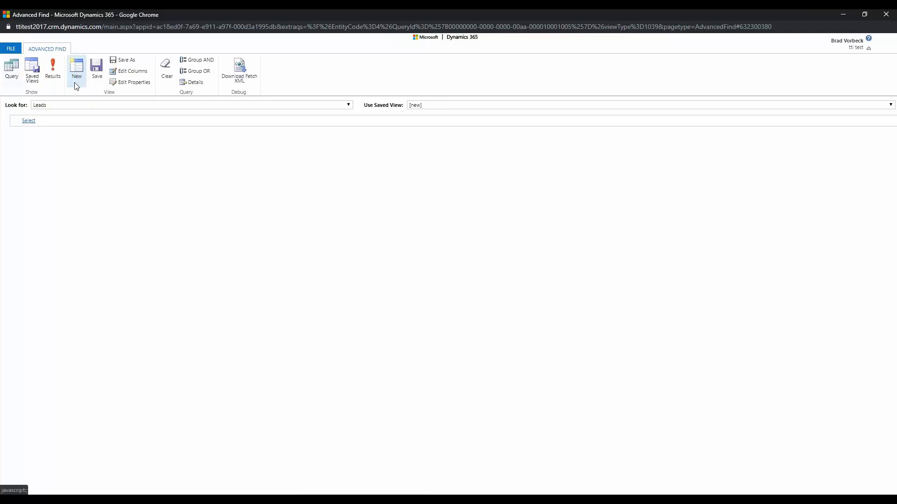
click(36, 122)
click(37, 122)
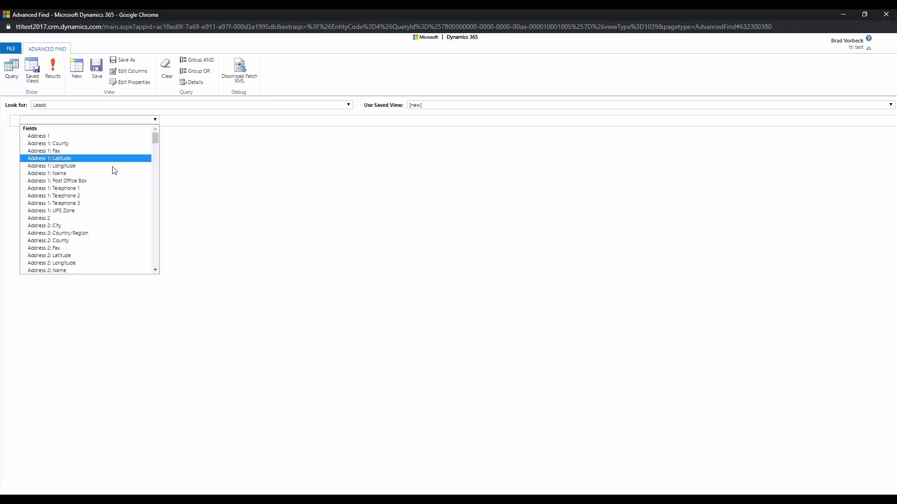
drag(156, 140, 156, 194)
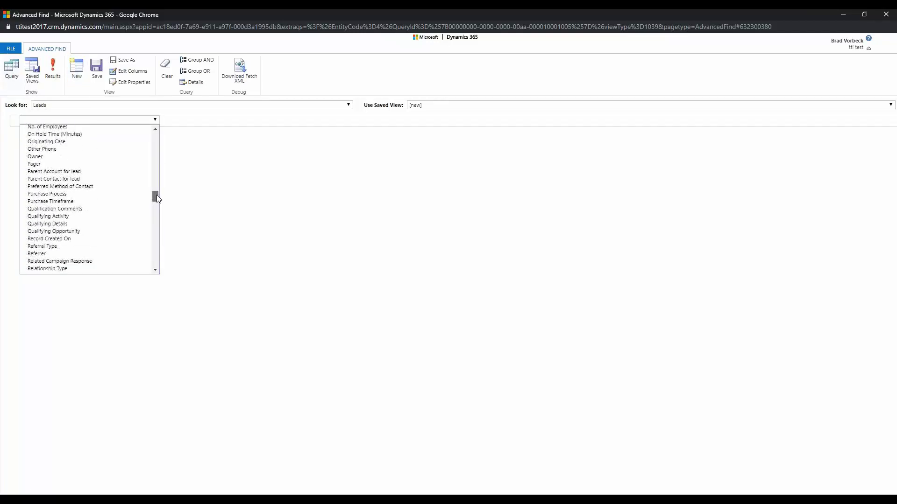
click(43, 158)
click(132, 120)
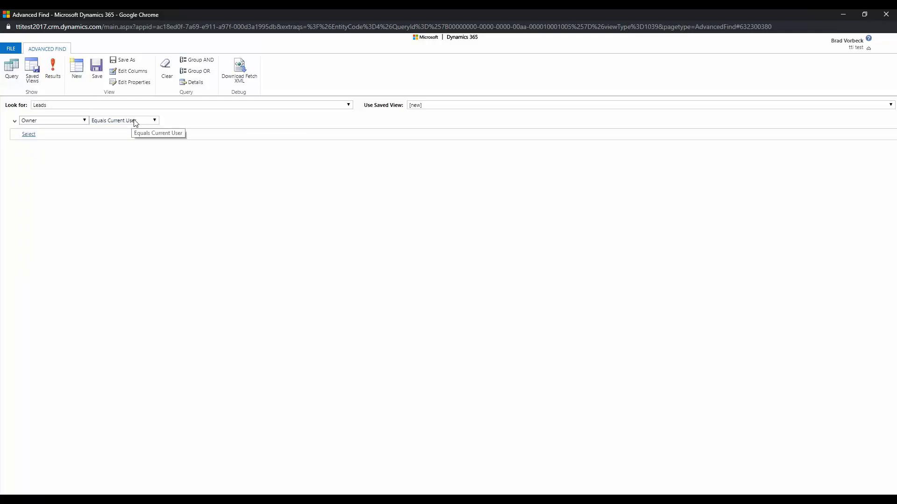
Step: Add a Created On condition limited to the Last X Days, with 30 days
click(28, 134)
click(51, 134)
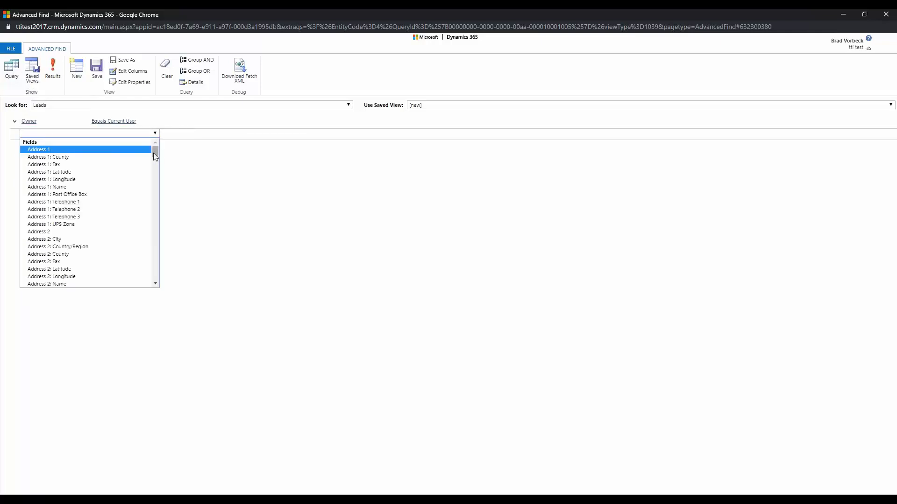
drag(156, 153, 156, 173)
click(40, 182)
click(125, 132)
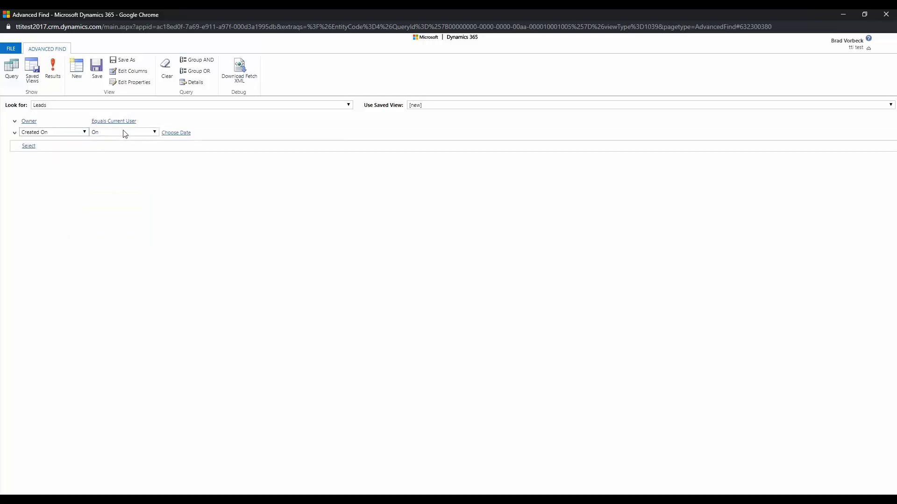
click(125, 132)
scroll(153, 175, down, 2)
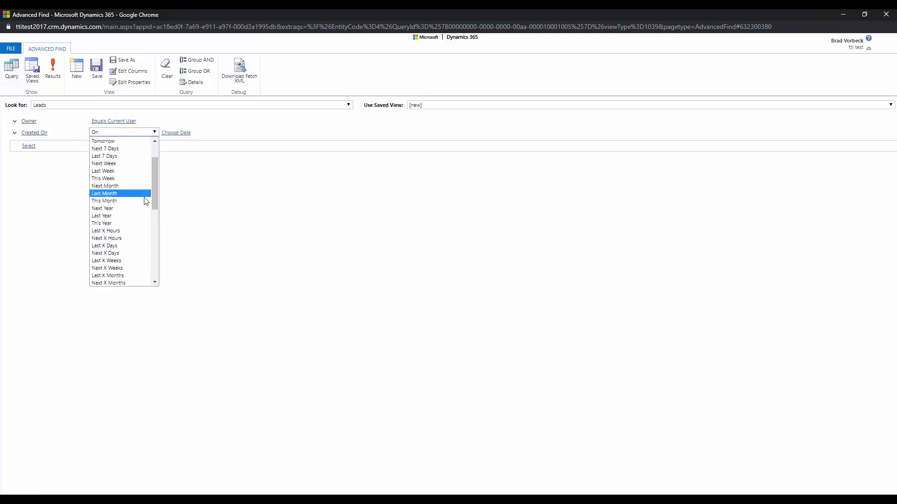
click(117, 247)
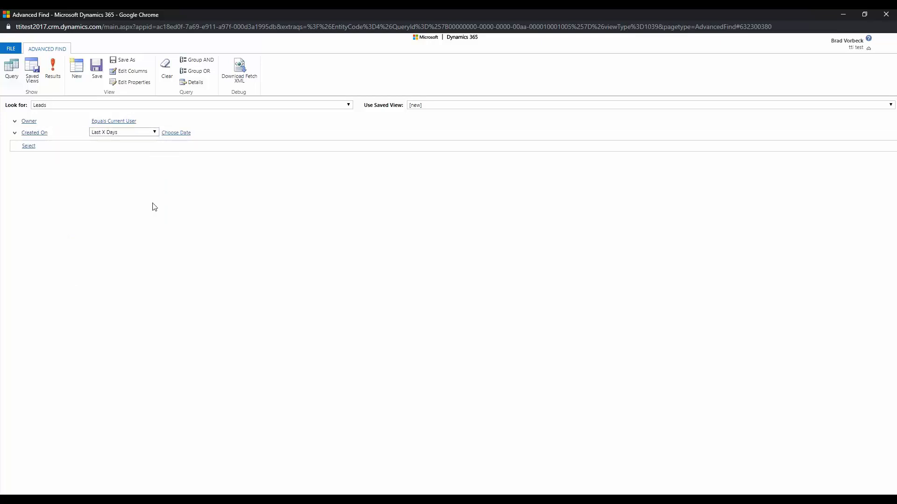
click(189, 133)
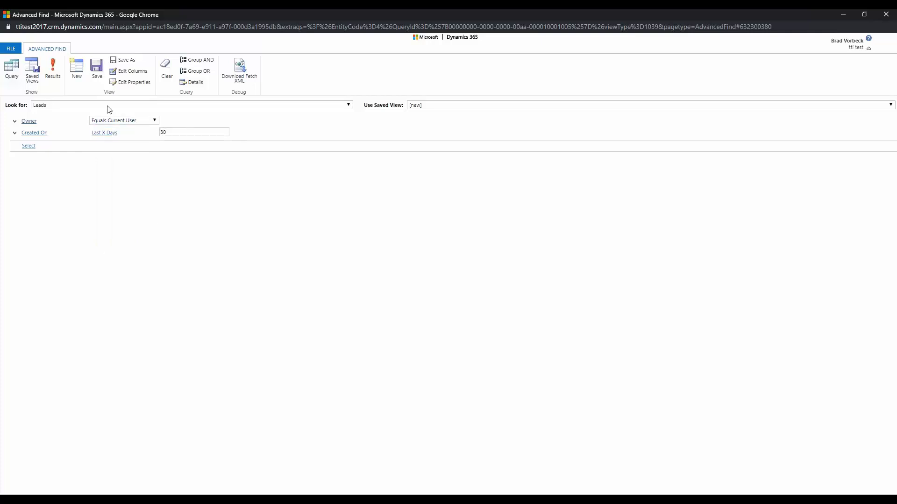
Step: Save the query as a new view named 'Leads Created in Last 30 Days'
click(123, 60)
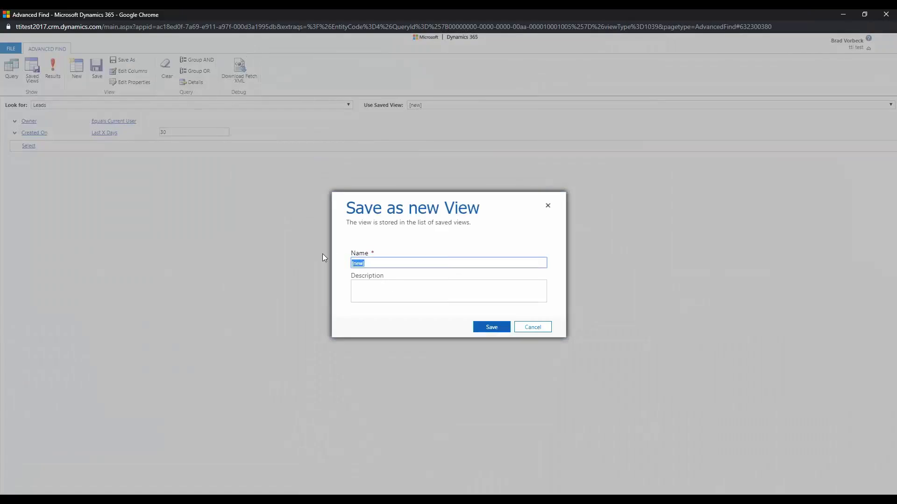
text(Lead's Creat)
key(BackSpace)
click(480, 333)
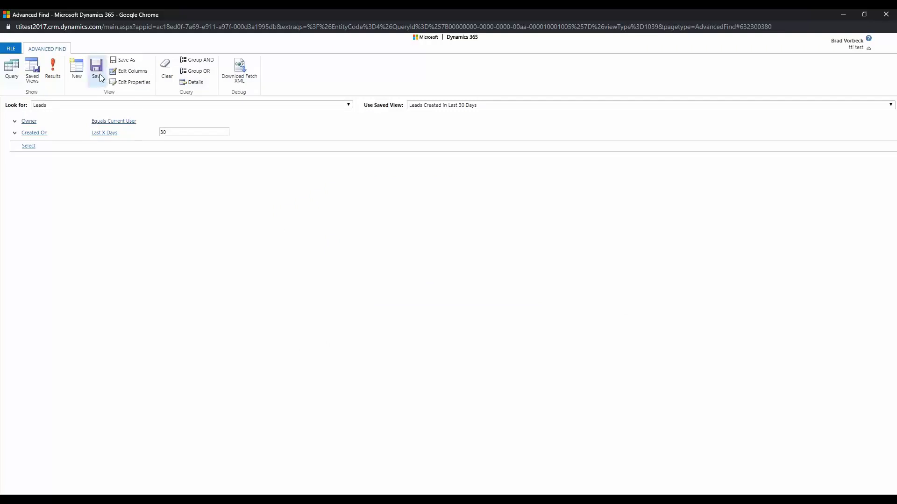
Step: Close Advanced Find, switch to Leads Created in Last 30 Days, resize Name, and show the chart
click(893, 13)
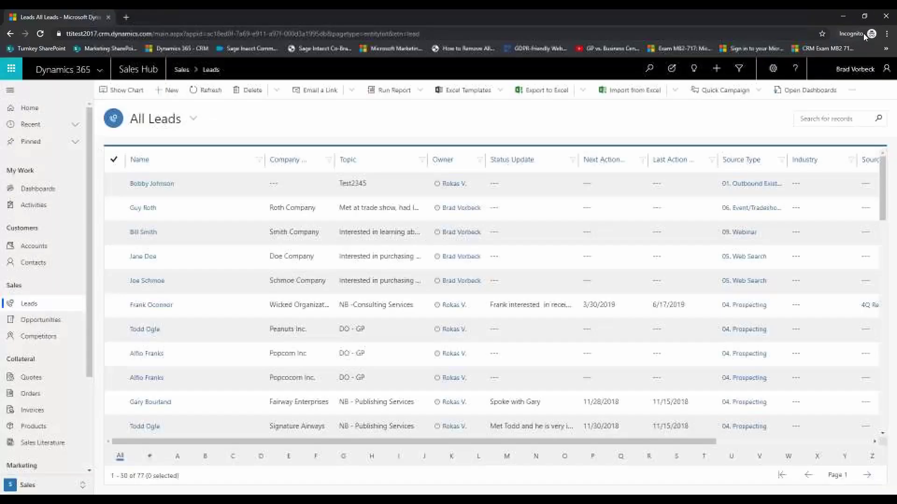
click(193, 119)
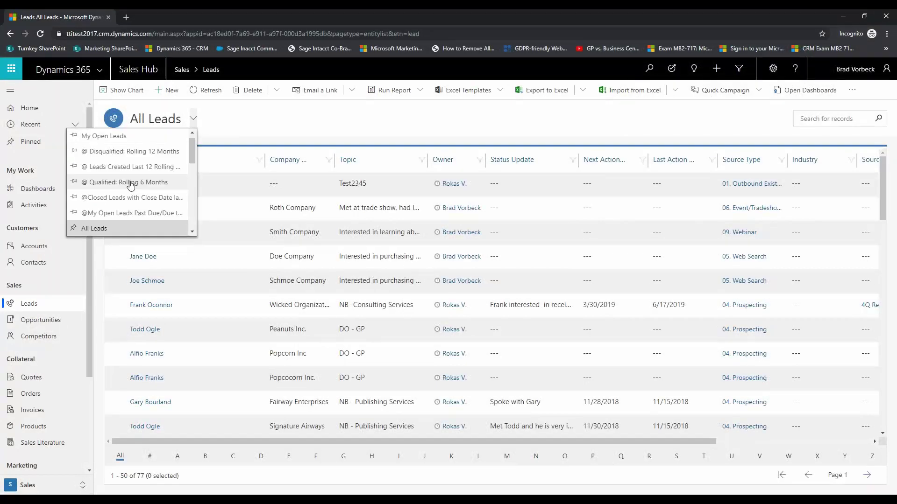
scroll(131, 201, down, 5)
click(133, 229)
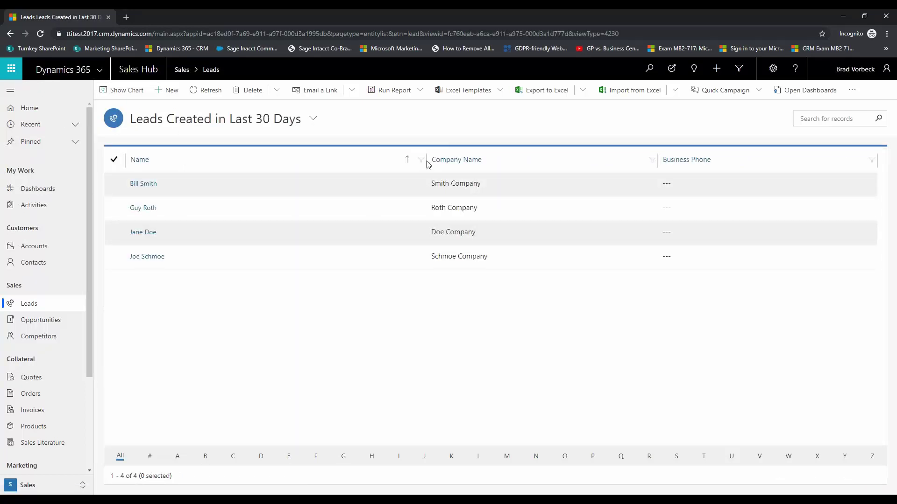
drag(427, 163, 235, 171)
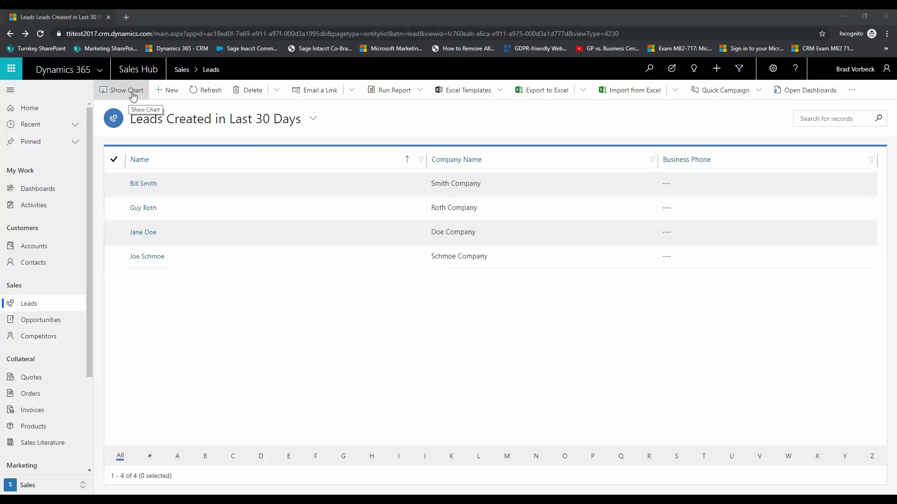
click(132, 96)
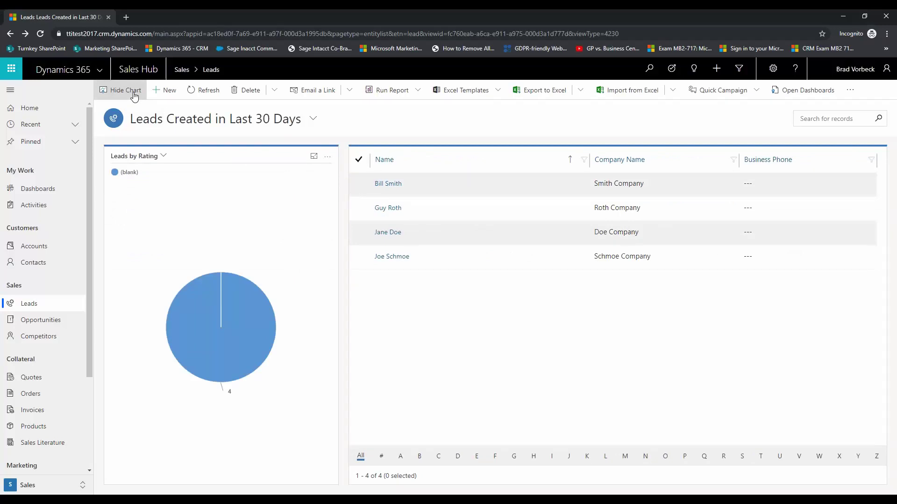
Step: Start a new chart named Leads by Source Type whose series counts all leads
click(328, 158)
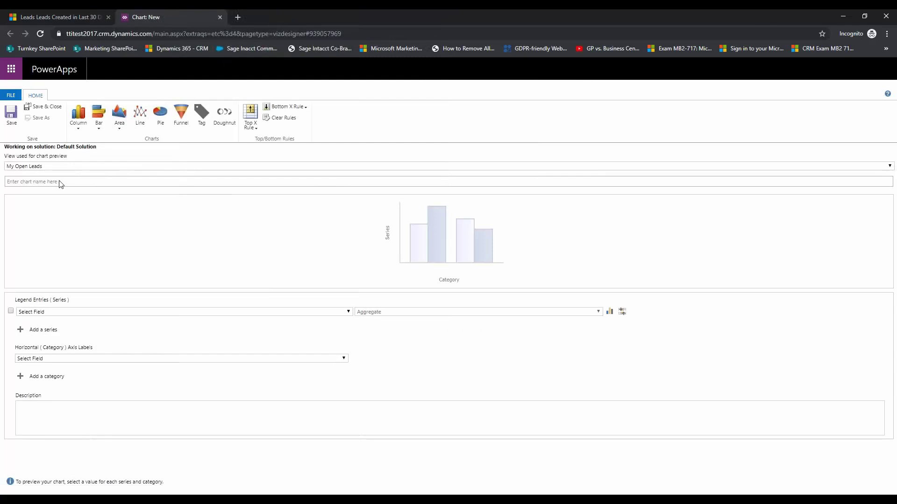
click(54, 167)
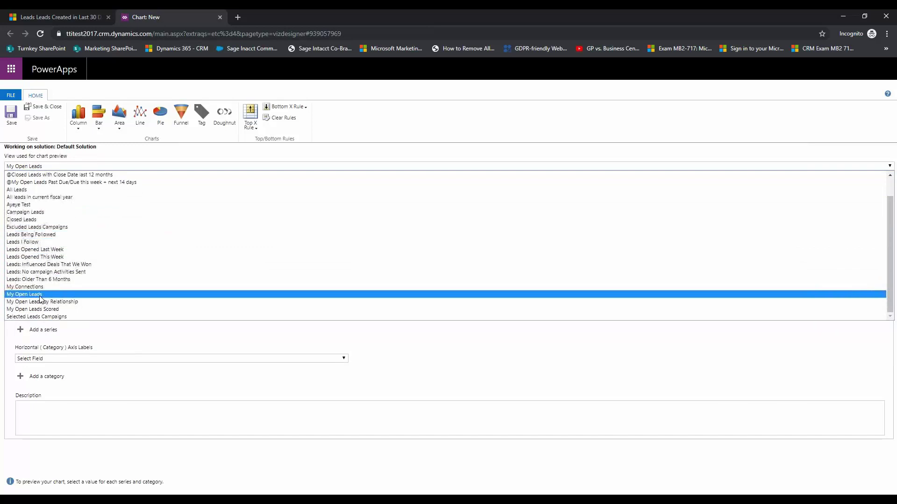
scroll(51, 256, up, 2)
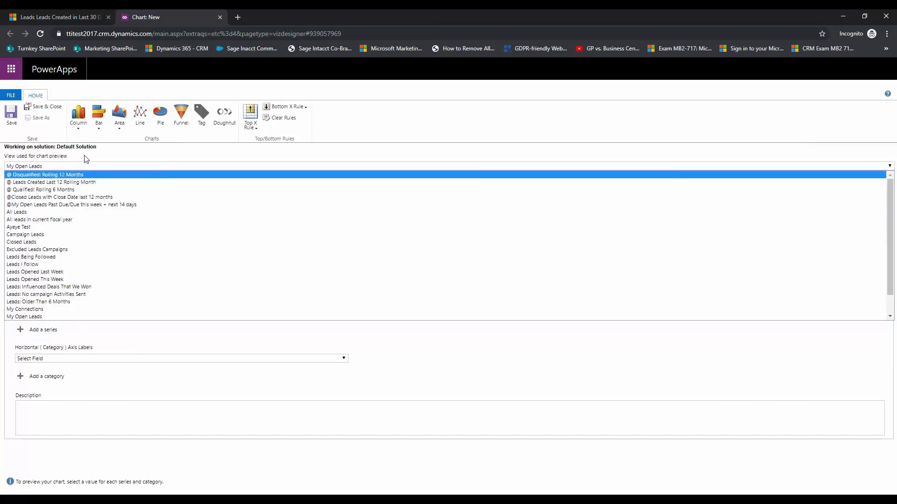
click(75, 167)
click(67, 180)
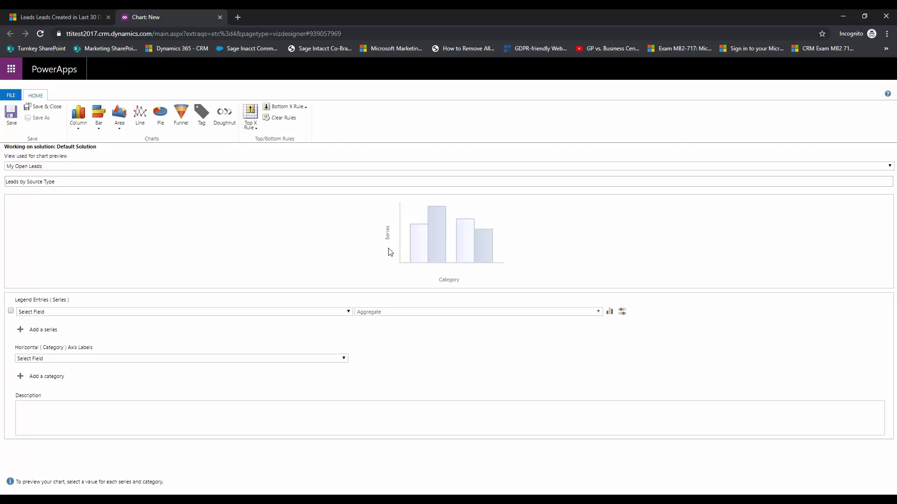
click(83, 315)
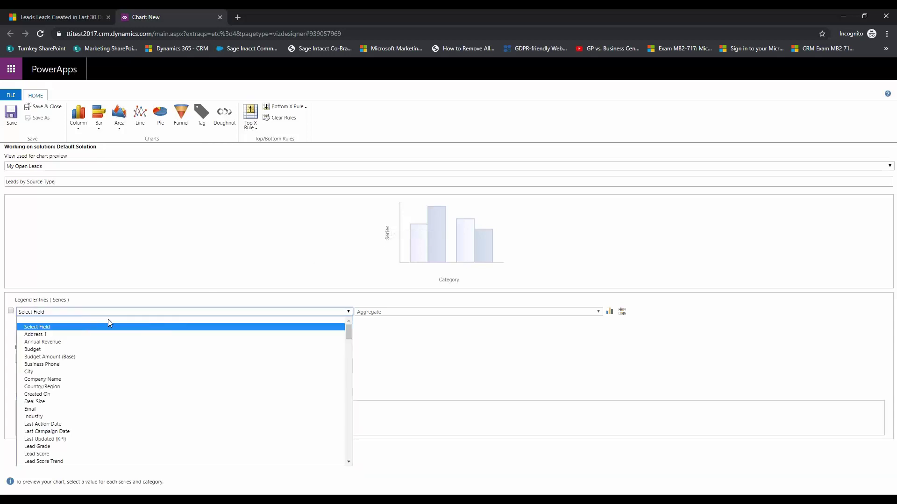
scroll(101, 373, down, 5)
scroll(101, 377, down, 10)
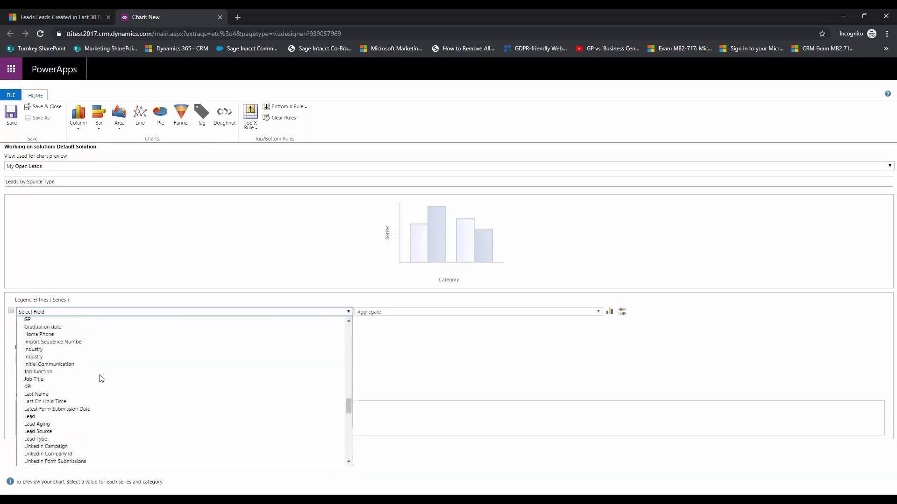
click(37, 417)
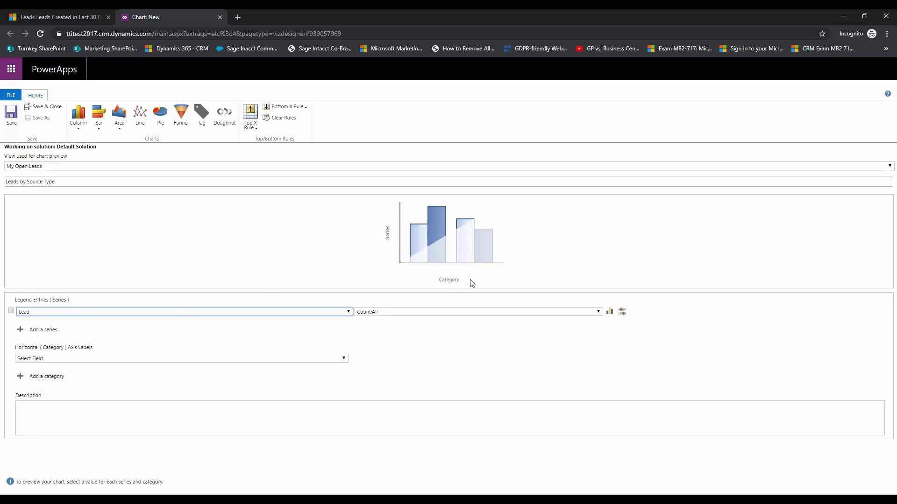
Step: Set the category axis to Source Type and save the chart
click(80, 358)
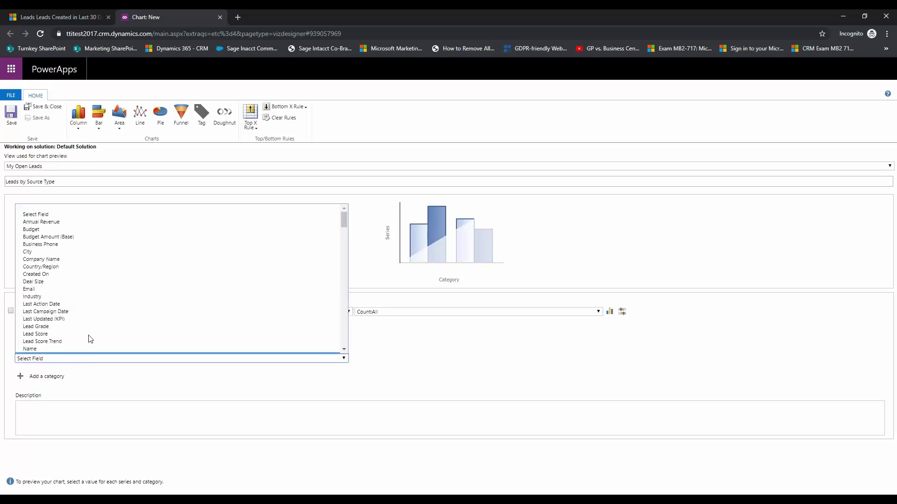
scroll(75, 307, down, 5)
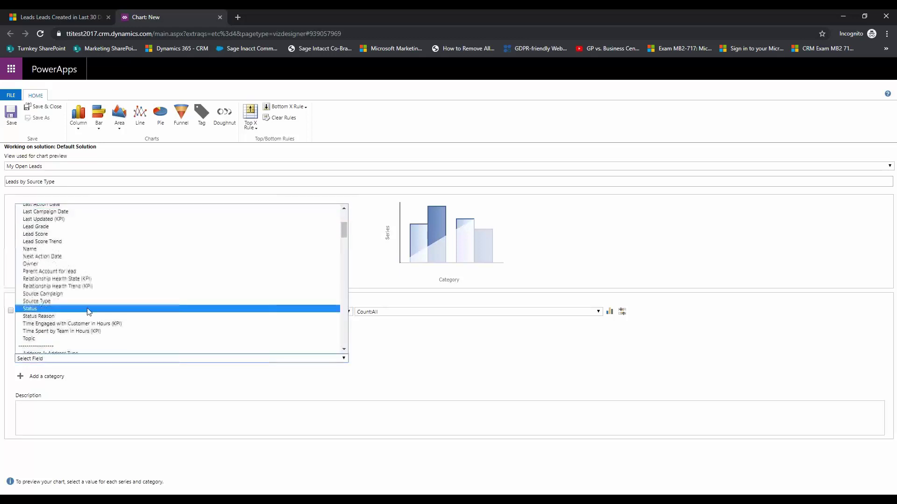
click(37, 301)
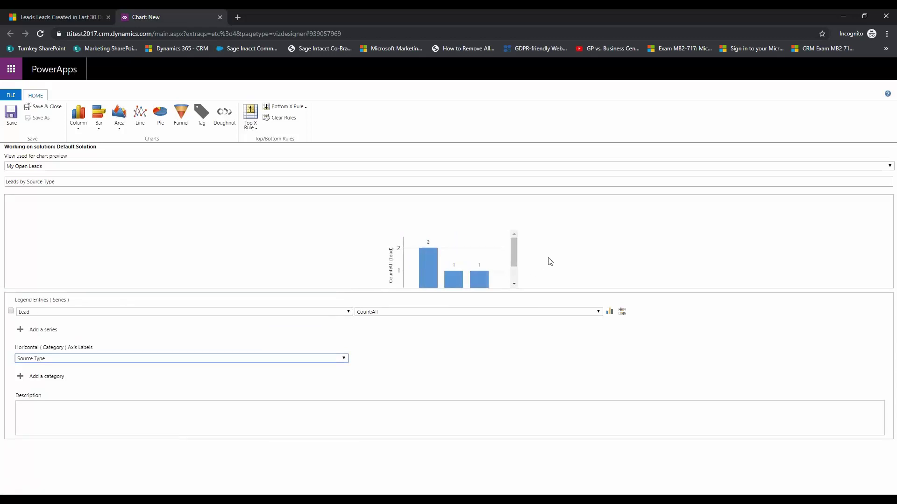
scroll(514, 251, down, 2)
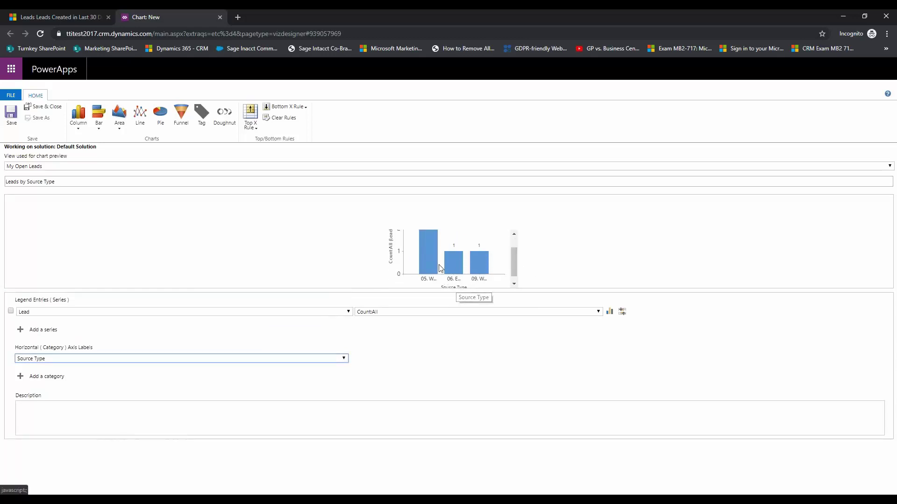
scroll(514, 262, up, 2)
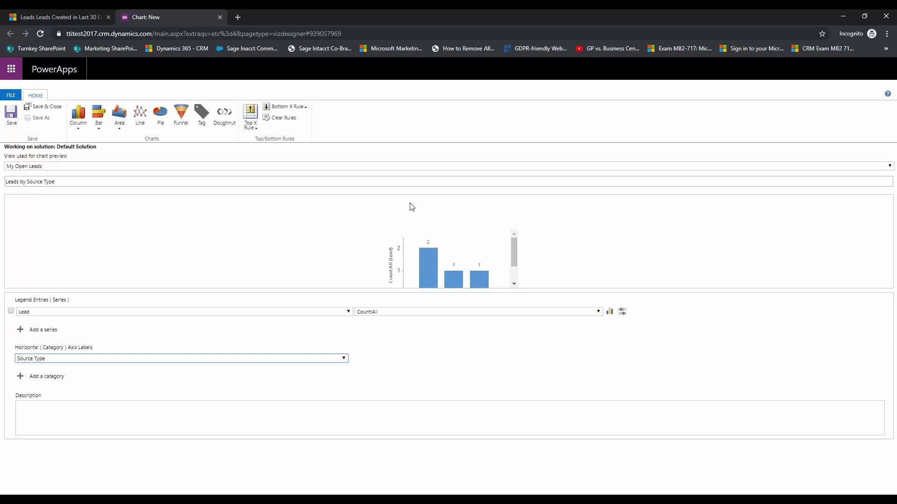
click(12, 114)
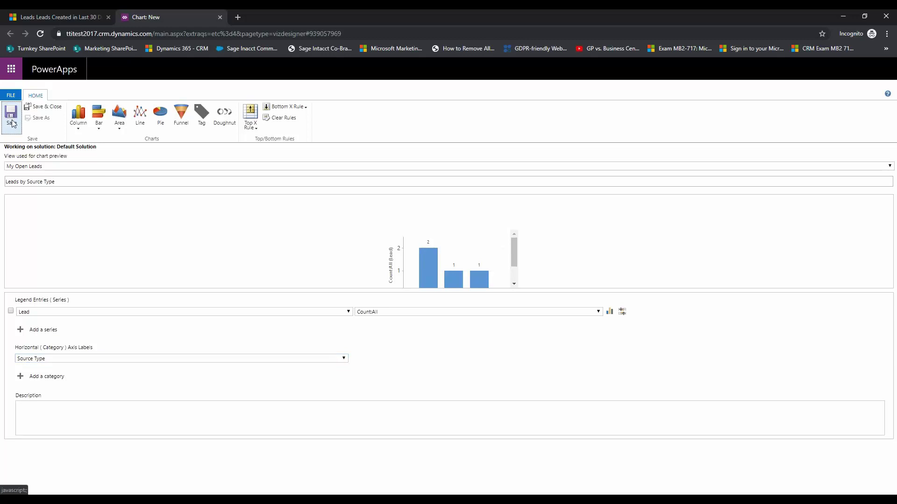
Step: Close the chart designer, dismiss its notice, and show the chart pane beside the leads
click(43, 108)
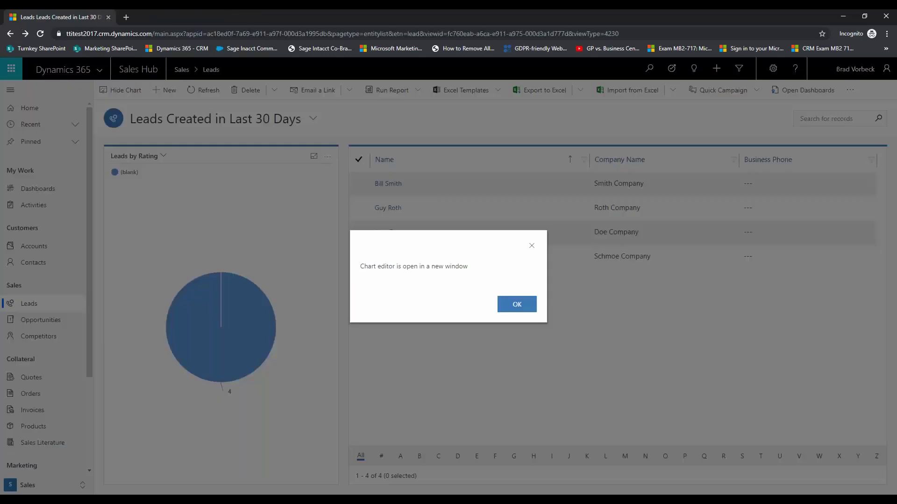
click(509, 307)
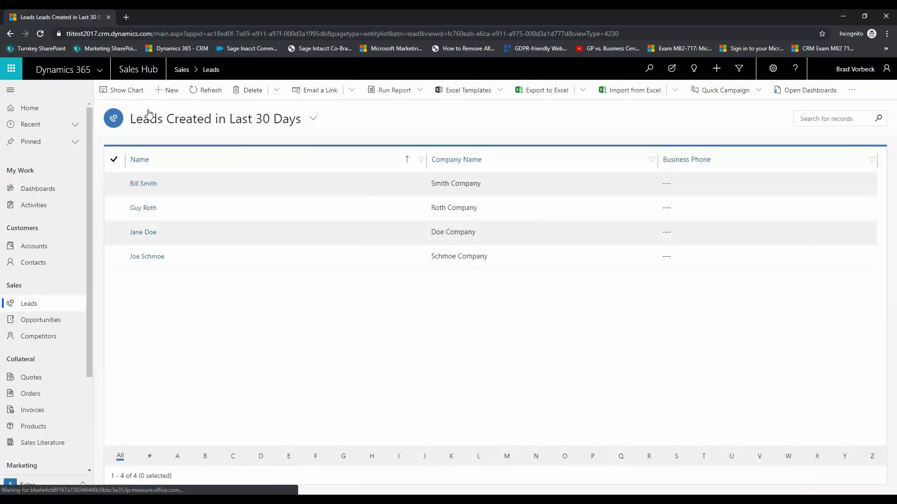
click(136, 90)
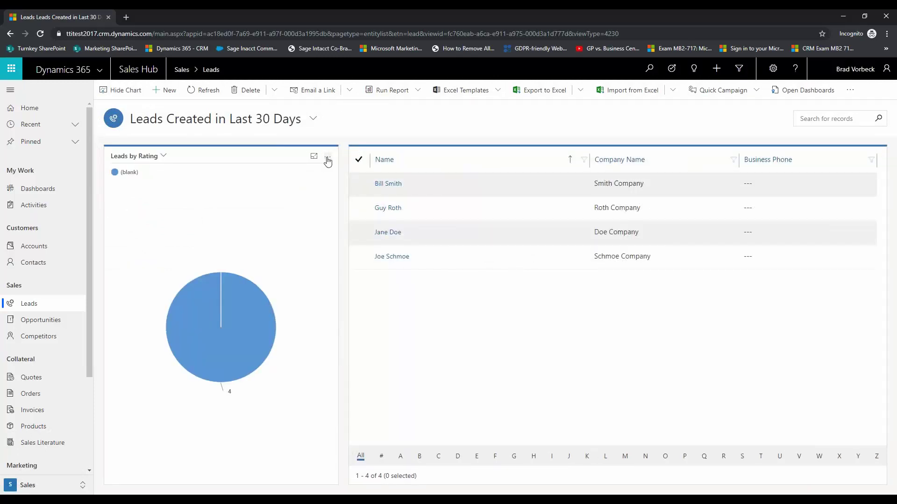
Step: Switch the displayed chart to Leads by Source Type
click(327, 160)
click(163, 156)
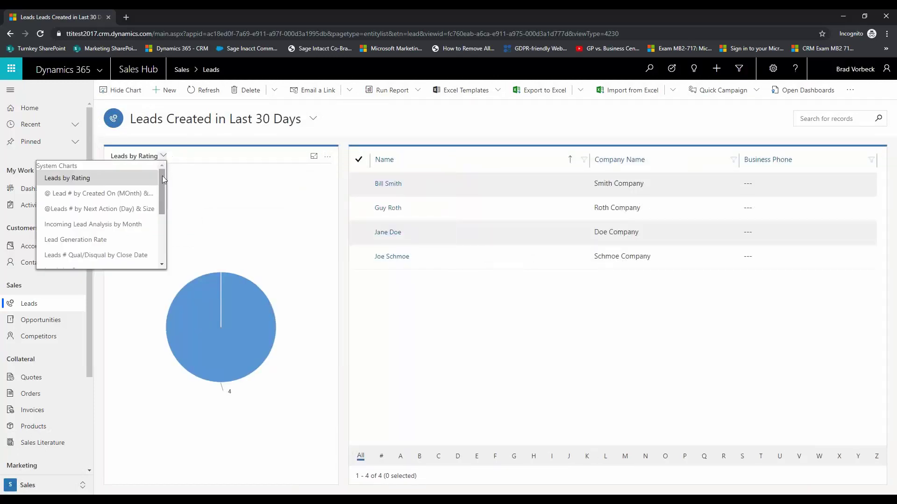
drag(163, 179, 156, 224)
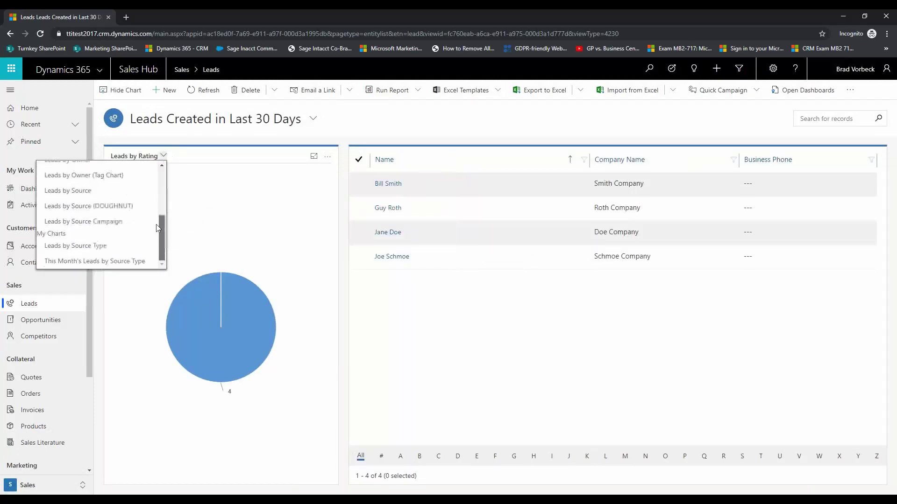
click(87, 246)
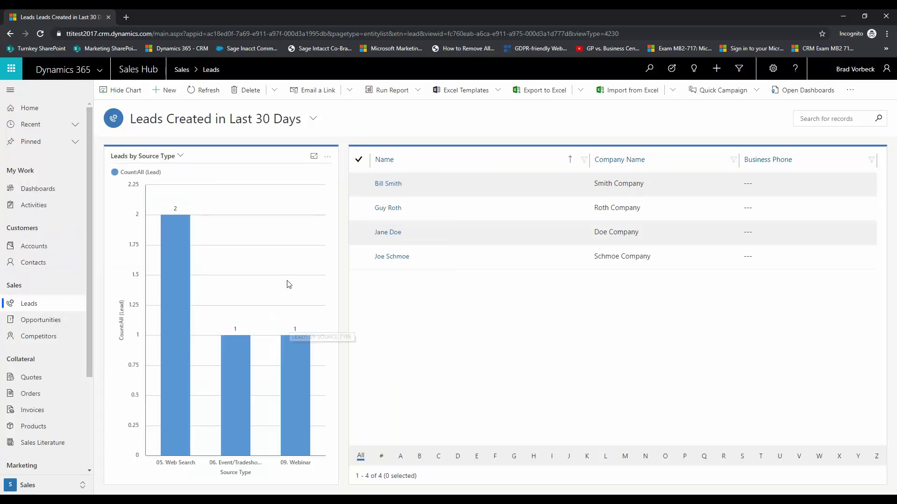
mouse_move(182, 217)
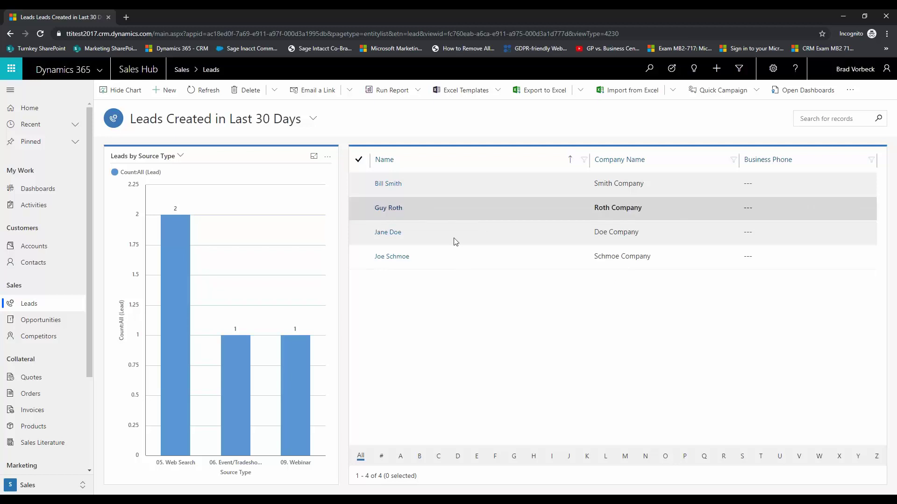
mouse_move(243, 377)
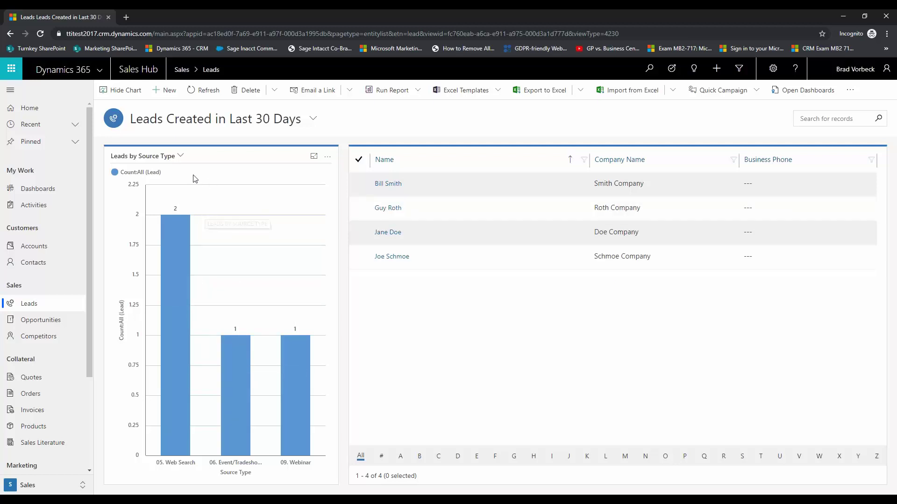
Step: From Dashboards, begin a new Dynamics 365 Dashboard with the 3-Column Regular layout
click(37, 190)
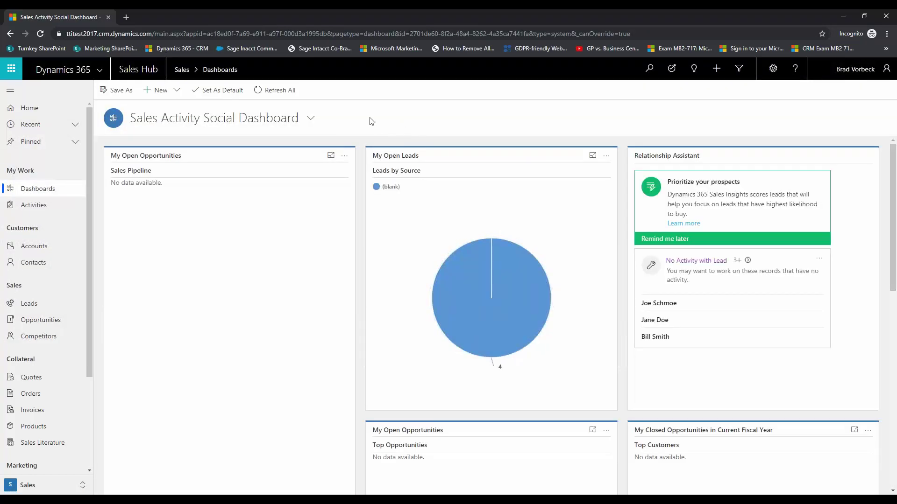
click(160, 92)
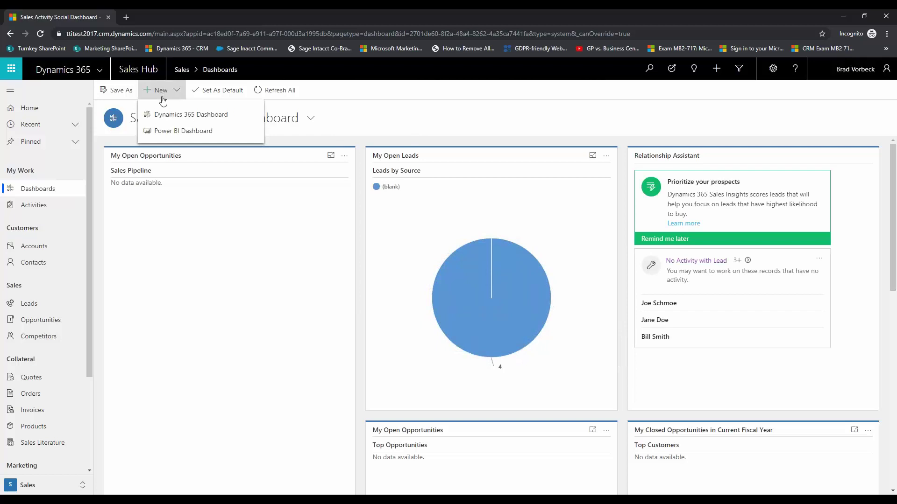
click(169, 115)
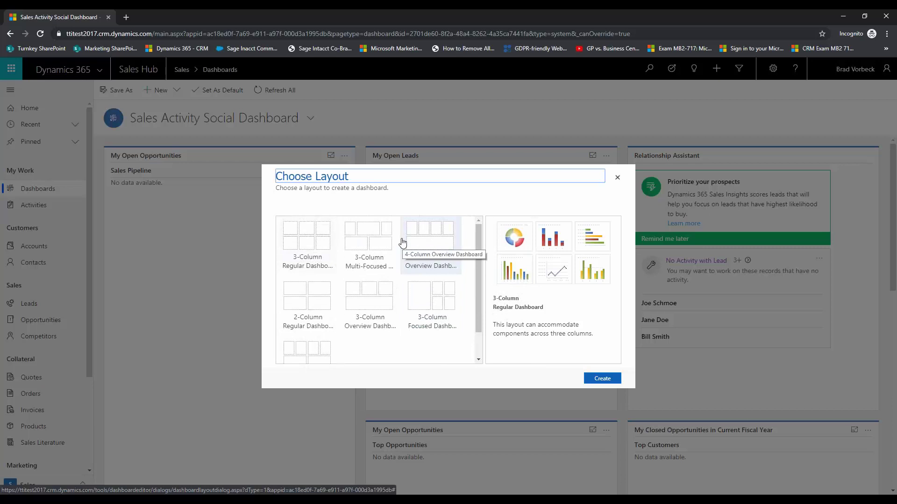
click(309, 242)
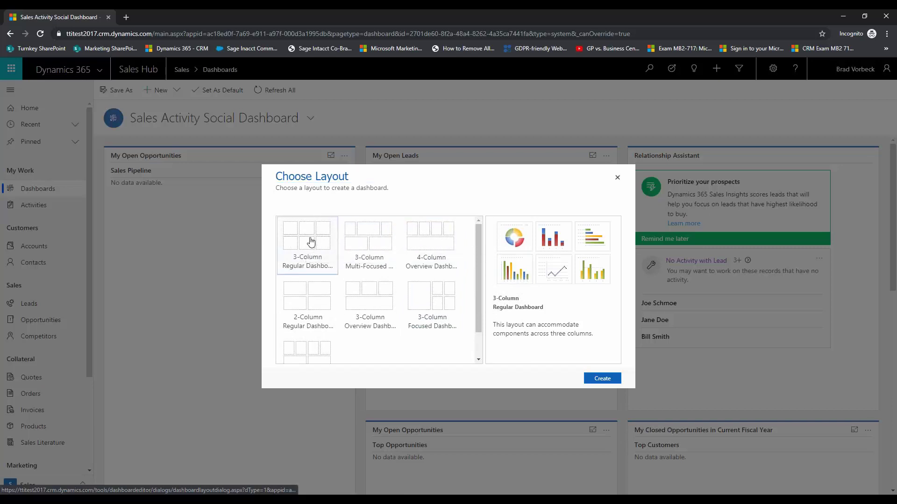
Step: Create the dashboard, maximize the editor, and start a first-cell chart with record type Lead
click(596, 380)
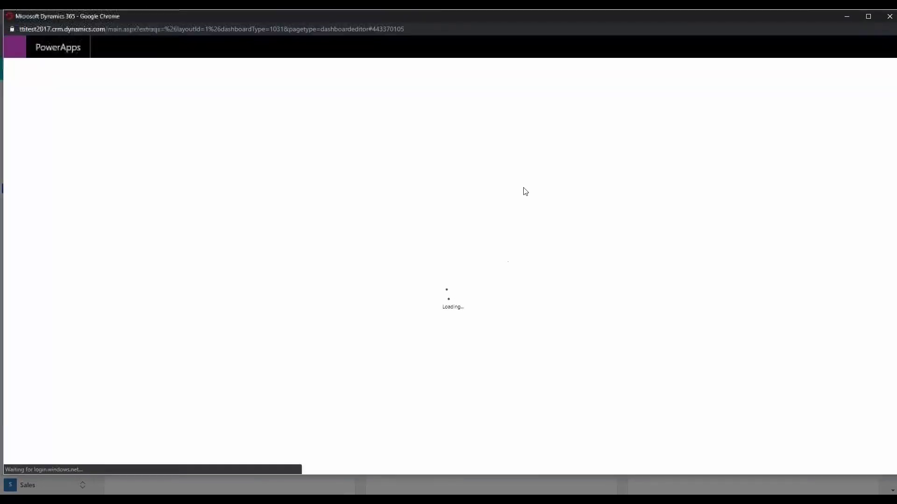
double_click(415, 15)
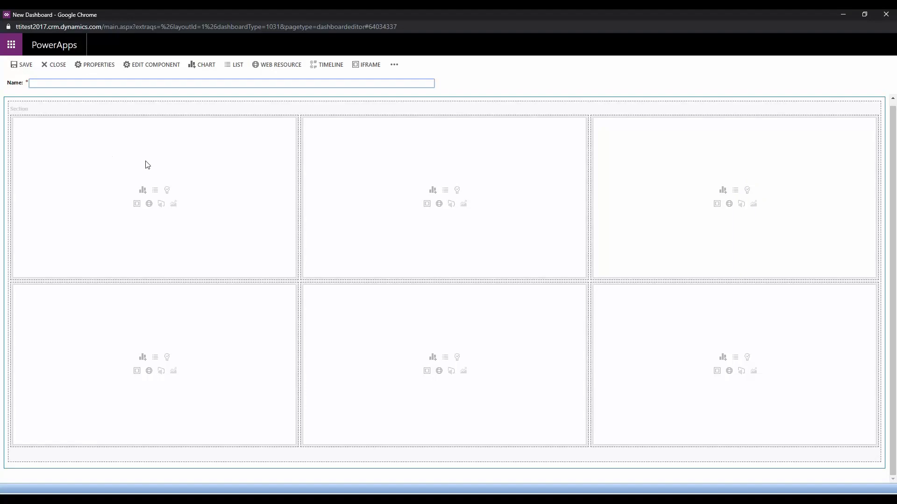
click(143, 191)
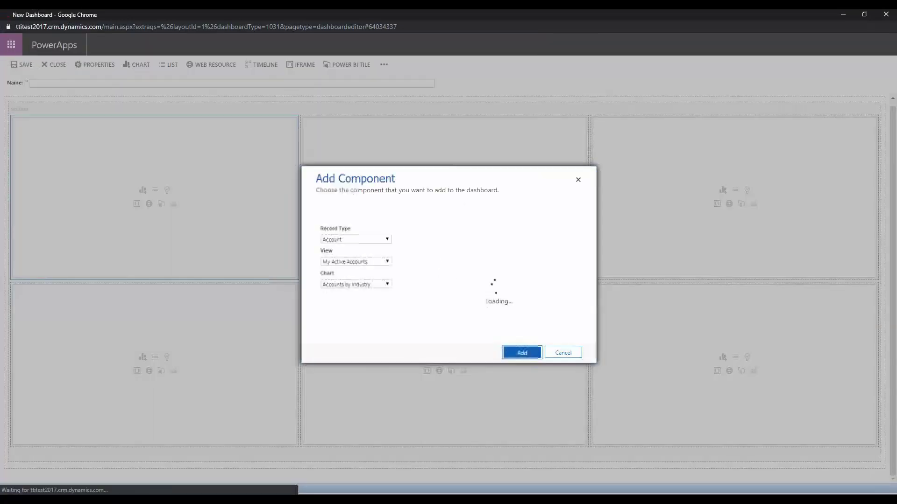
click(344, 240)
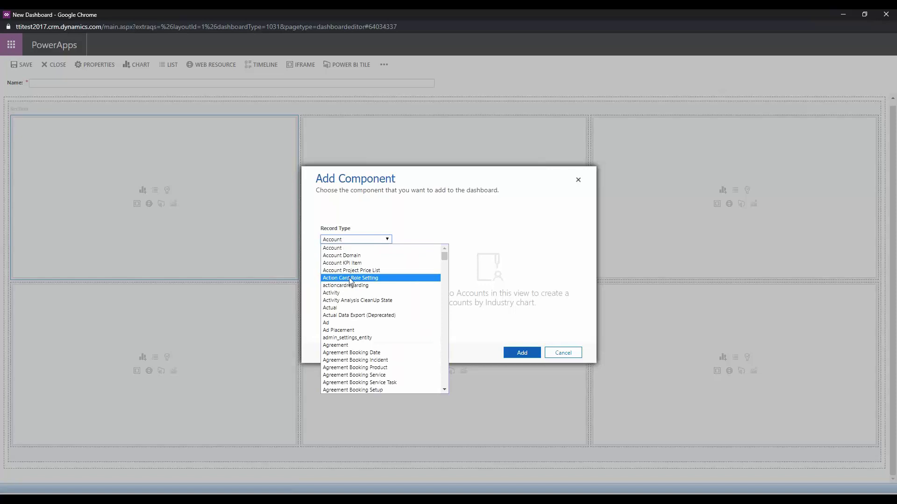
drag(444, 257, 445, 299)
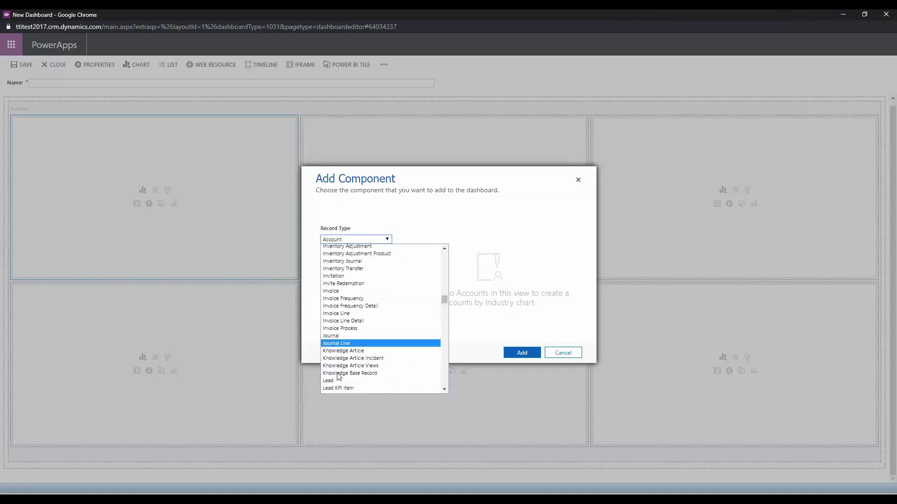
click(333, 381)
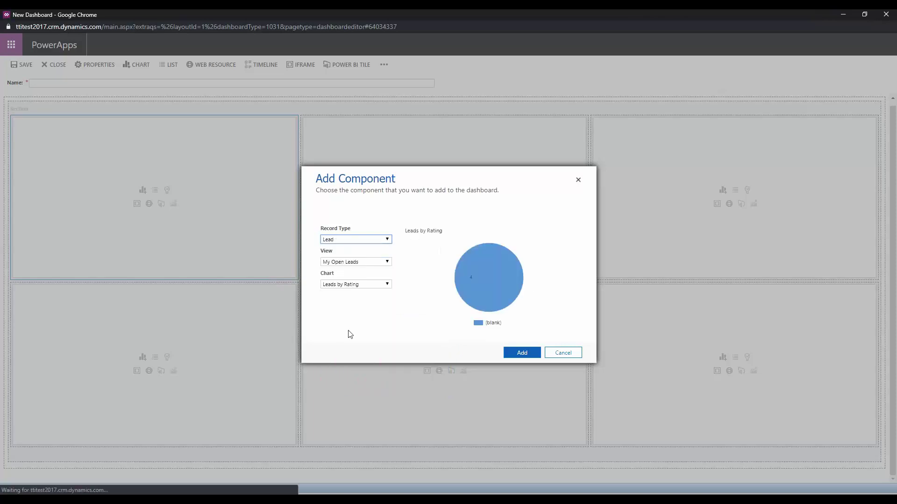
Step: Use the Leads Created in Last 30 Days view and Leads by Source Type chart, then add it
click(356, 266)
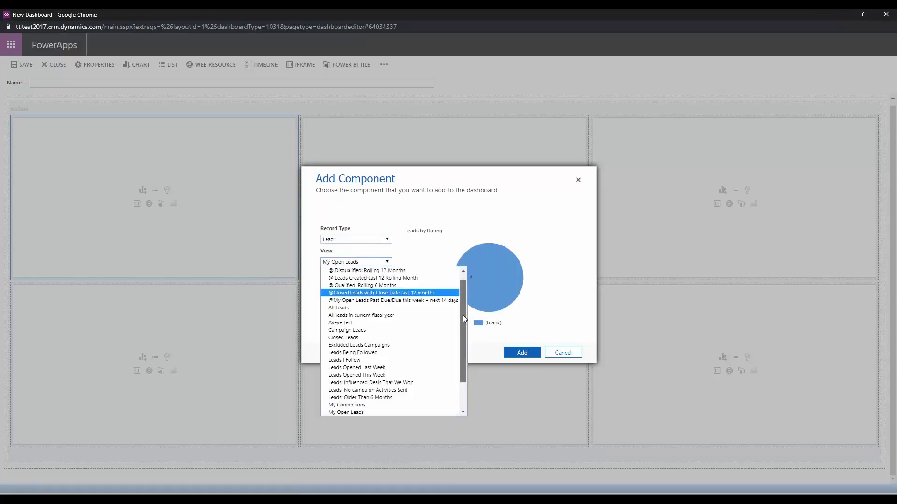
drag(462, 315, 458, 362)
click(394, 413)
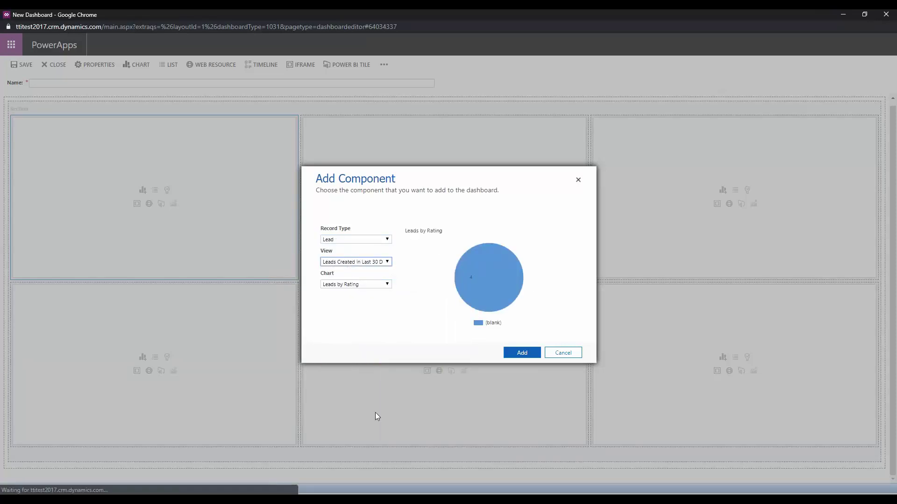
click(368, 285)
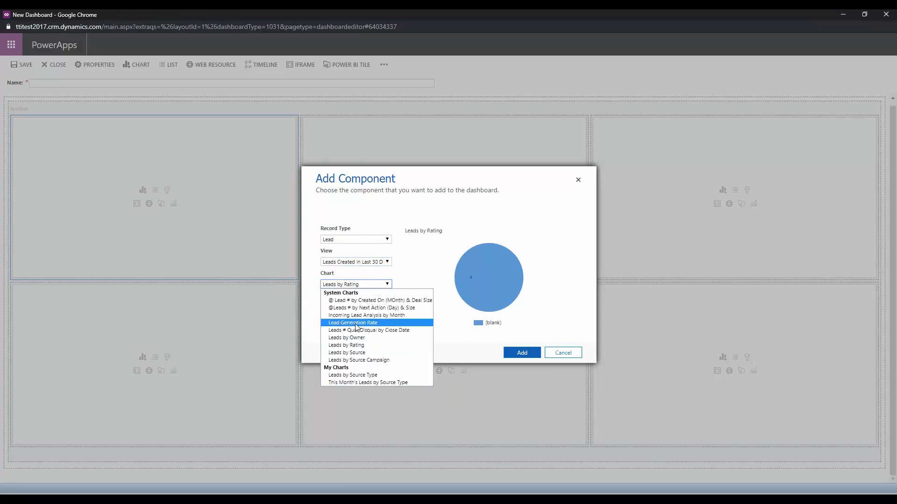
click(364, 375)
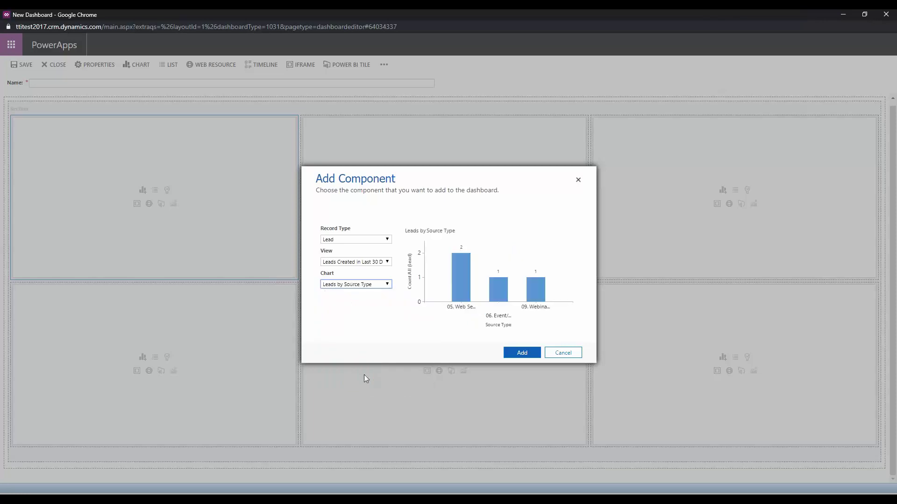
click(523, 355)
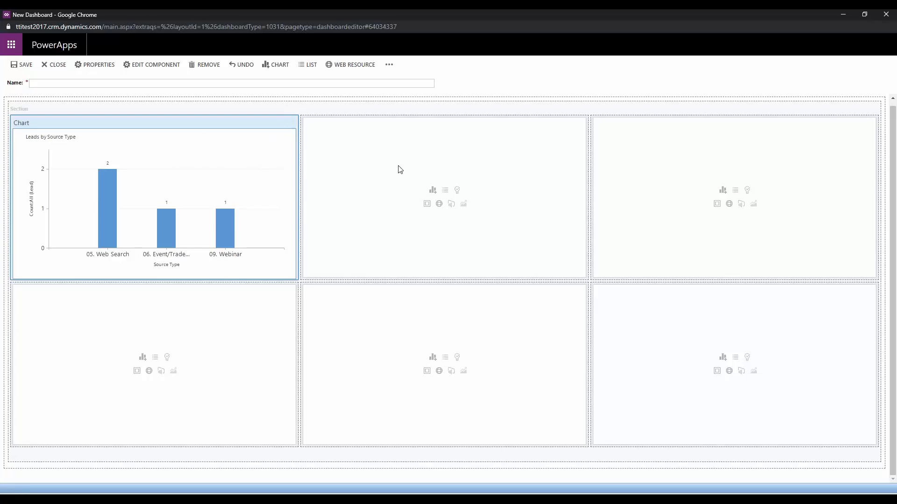
Step: Add a Leads list using the Leads Created in Last 30 Days view to the middle cell
click(443, 189)
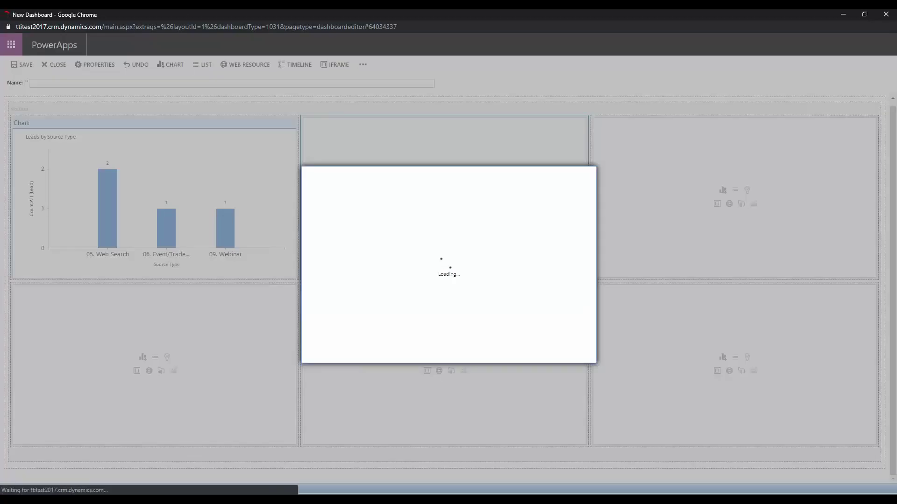
click(364, 241)
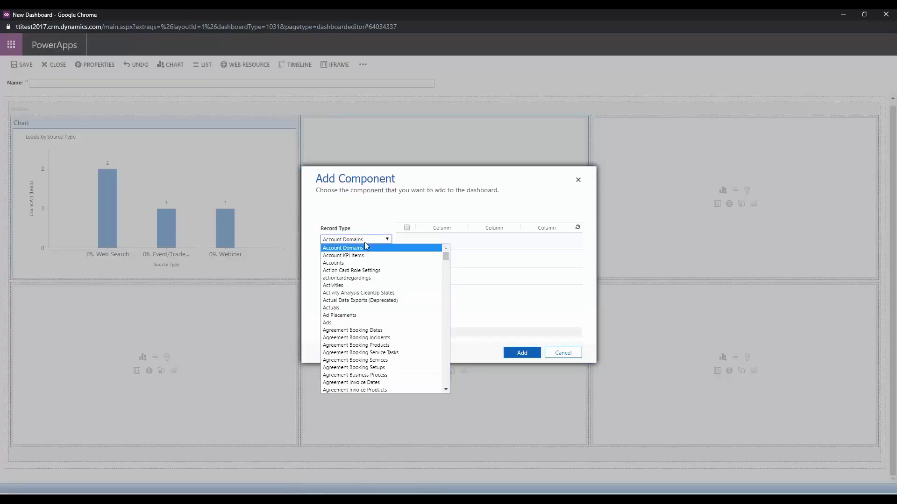
scroll(360, 293, down, 3)
scroll(360, 293, down, 20)
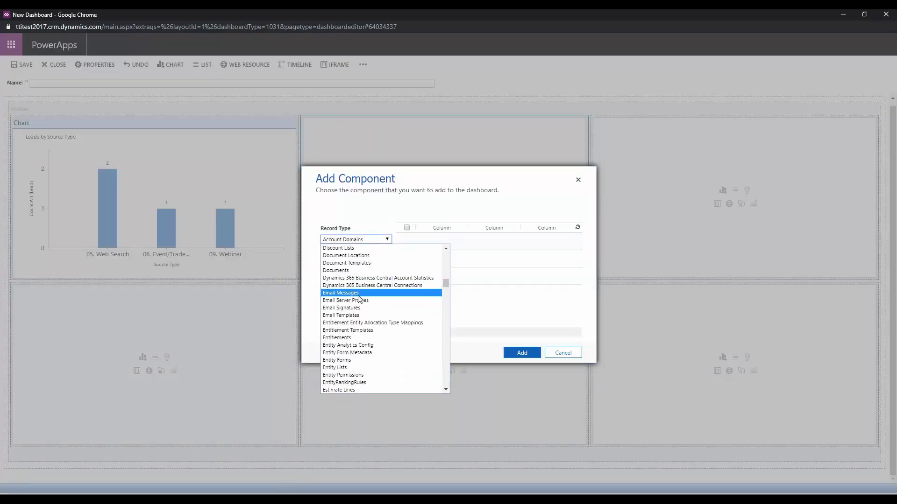
scroll(359, 302, down, 3)
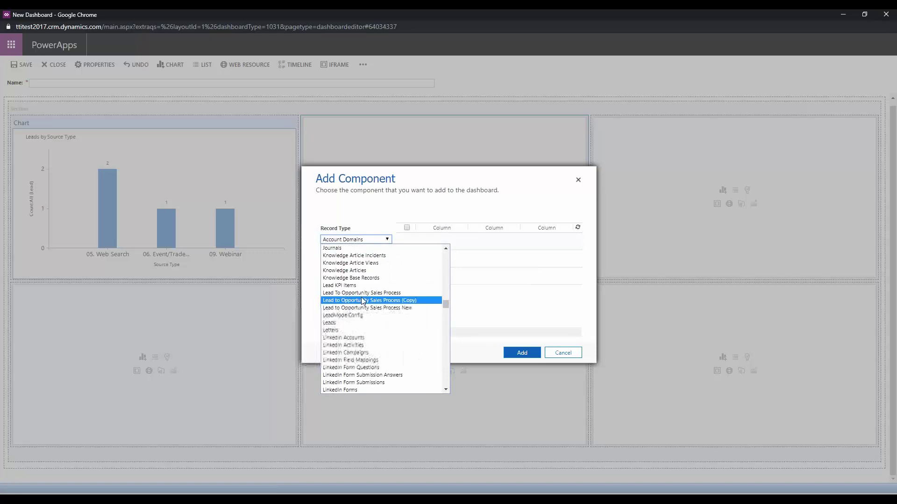
click(343, 327)
click(350, 262)
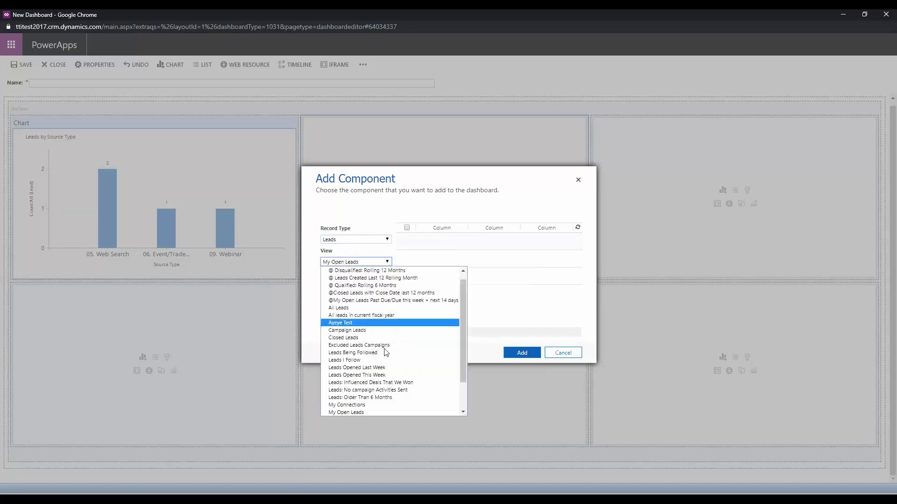
drag(461, 316, 459, 349)
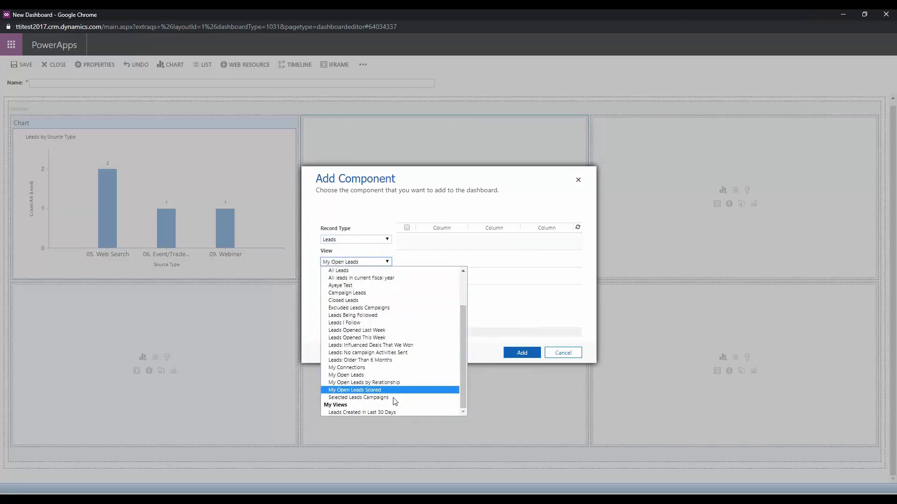
click(380, 413)
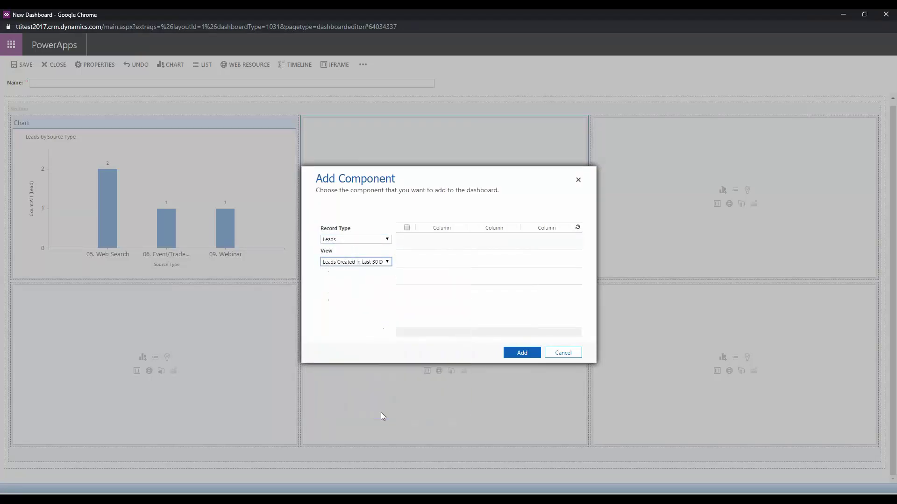
click(525, 357)
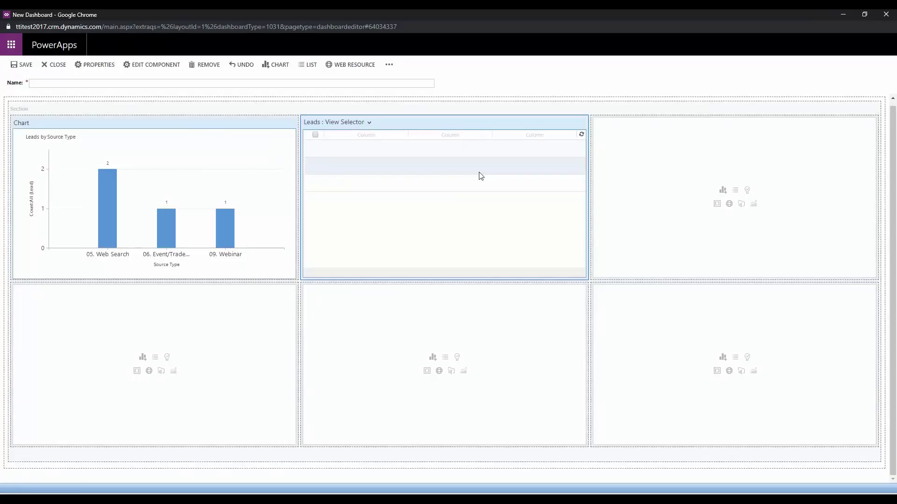
Step: Trim the dashboard name to 'This Month's Leads' and save the dashboard
click(47, 83)
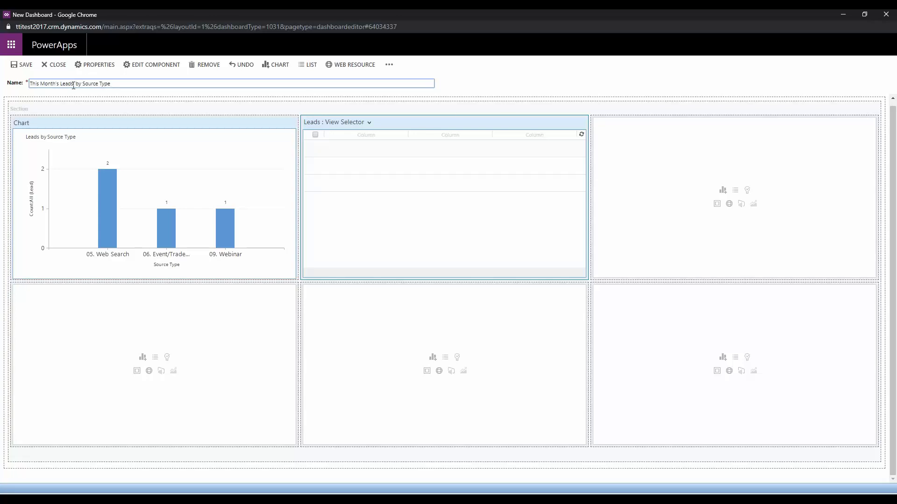
drag(73, 86, 126, 85)
key(BackSpace)
click(23, 66)
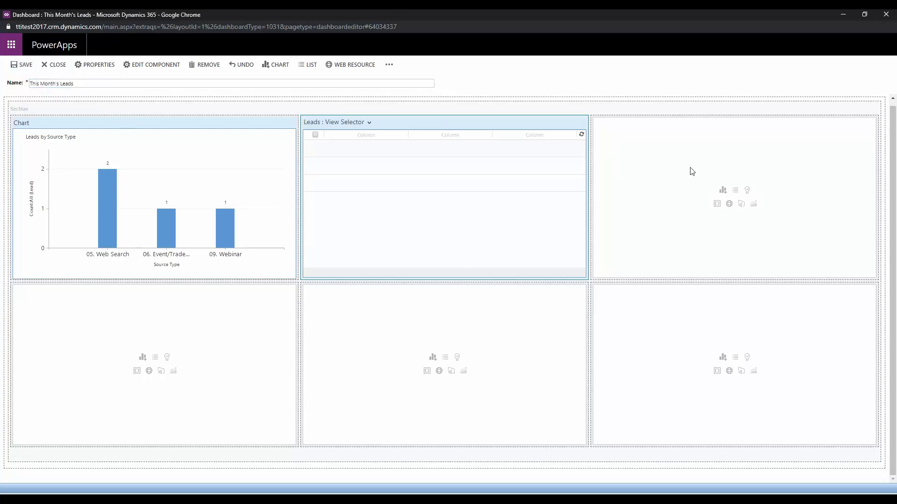
Step: Widen the Leads list so it spans two columns
click(539, 224)
click(666, 139)
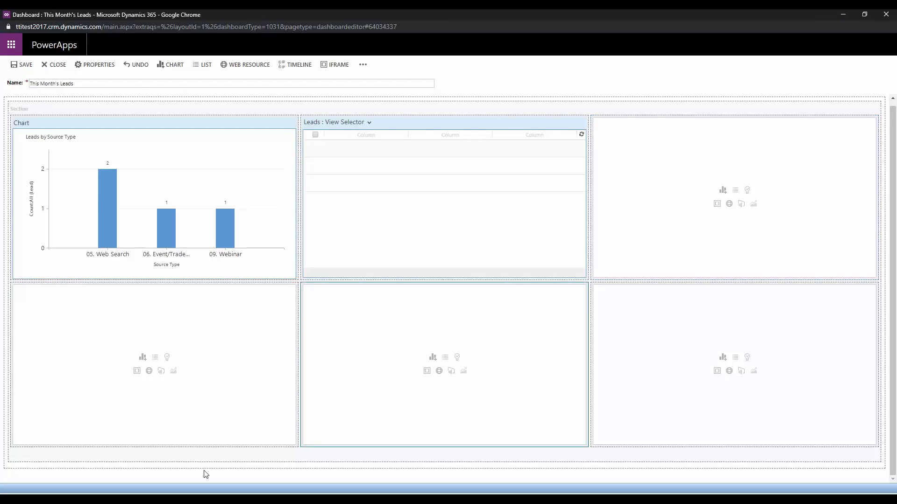
click(212, 452)
click(530, 238)
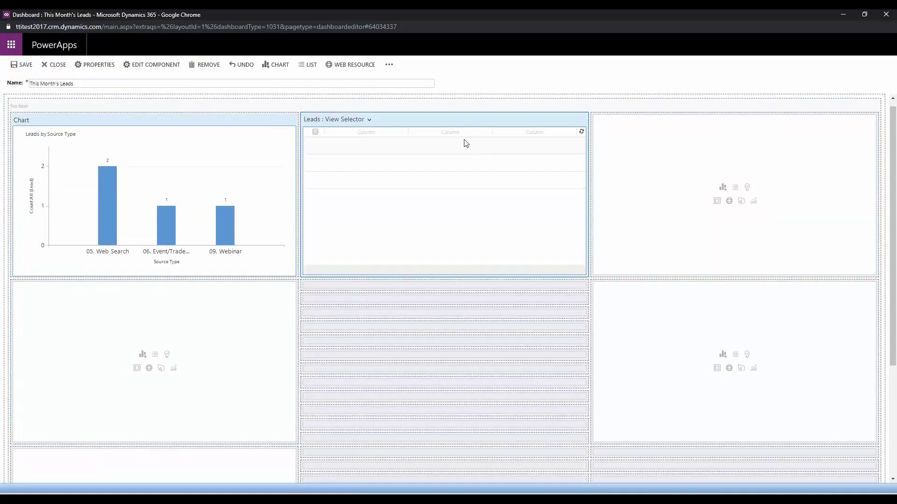
click(389, 64)
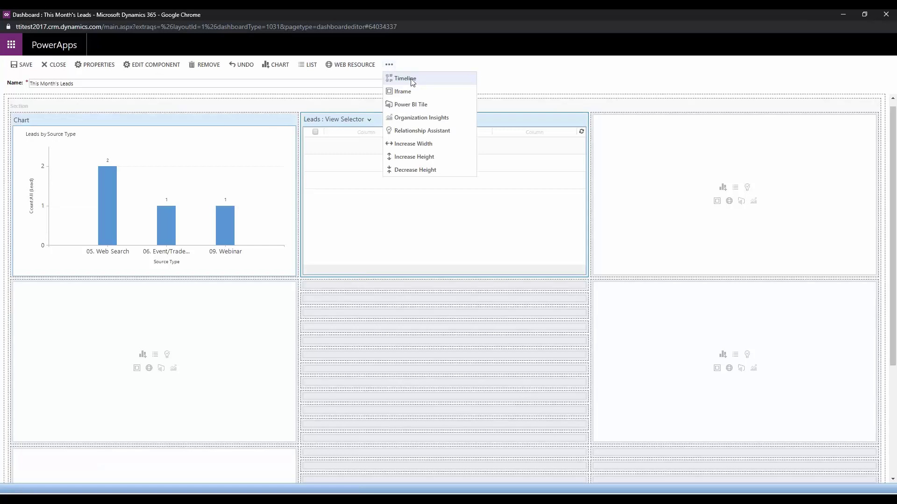
click(423, 148)
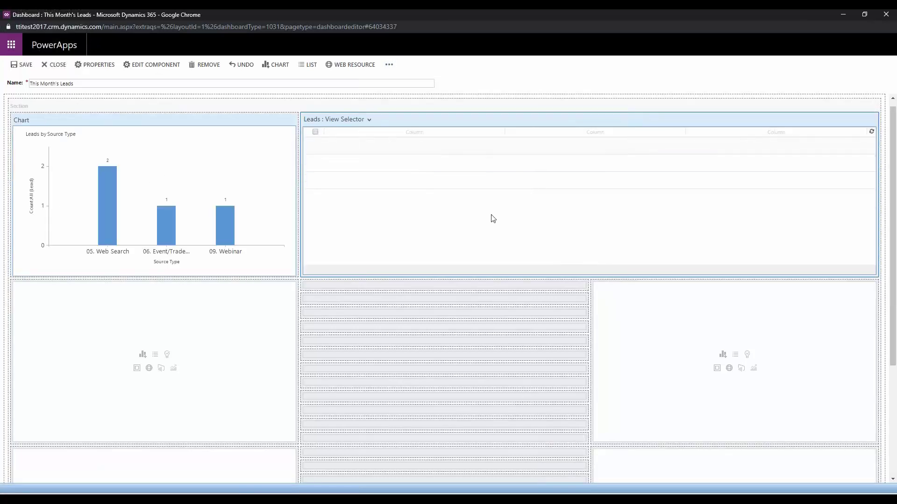
Step: Increase the height of the empty cell below the chart
scroll(526, 304, down, 4)
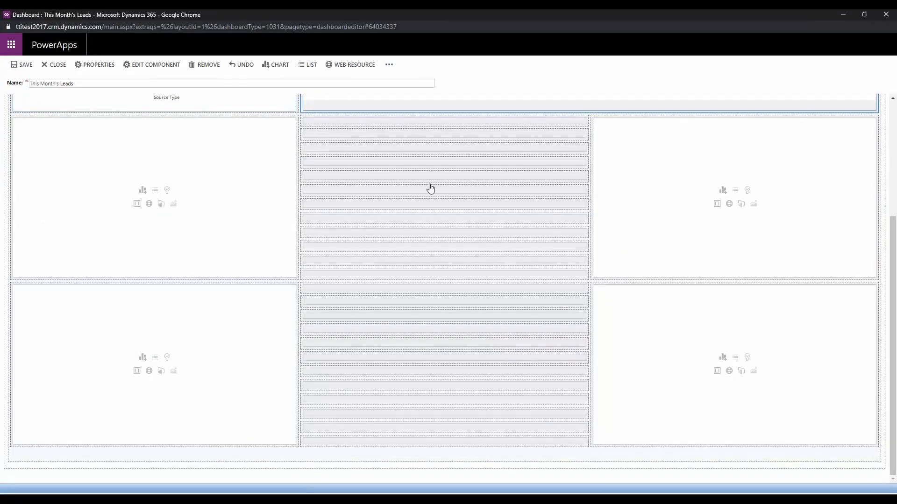
click(624, 177)
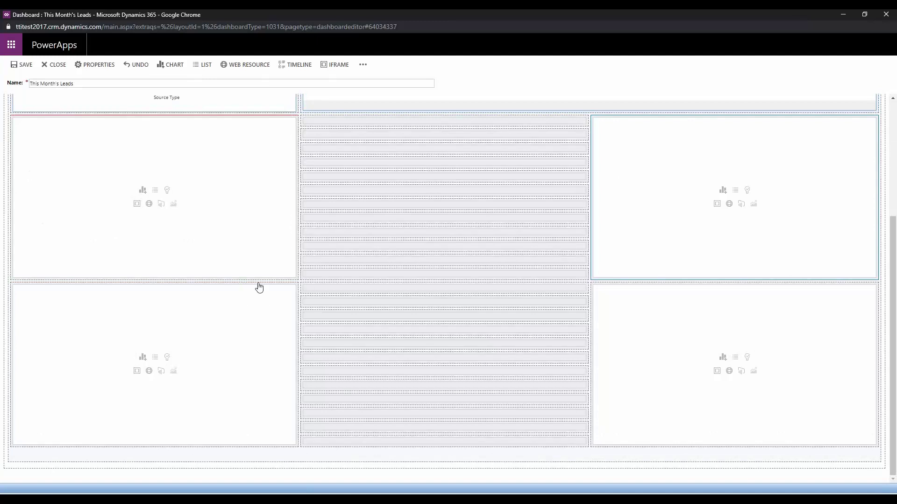
scroll(561, 228, up, 3)
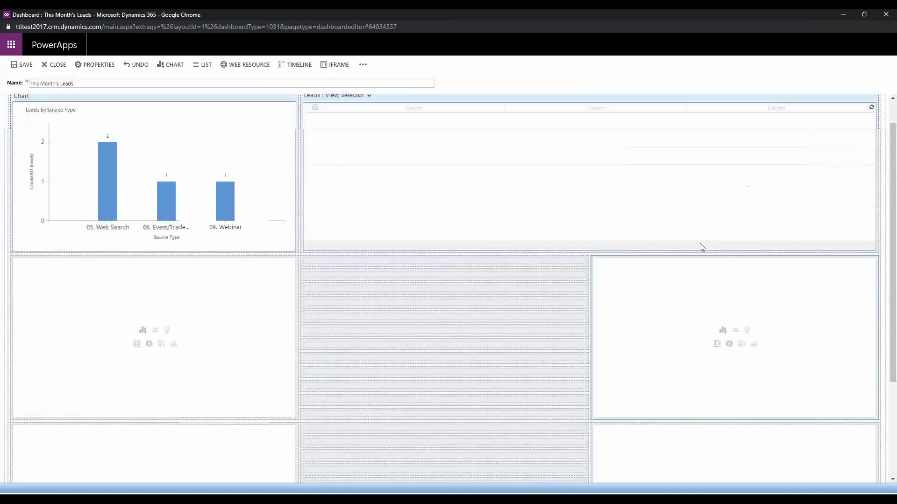
click(262, 308)
click(363, 65)
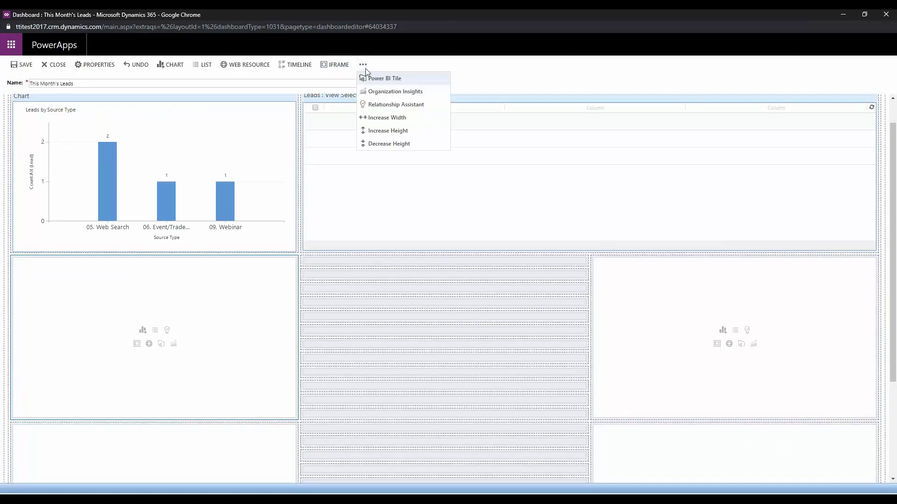
click(388, 134)
Step: Increase the width of the cell below the chart to span two columns
scroll(355, 185, down, 1)
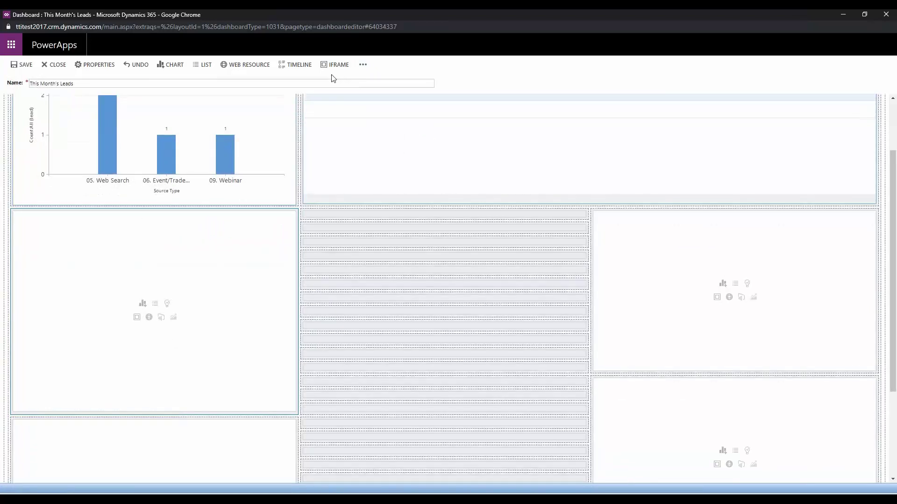
click(363, 66)
click(406, 119)
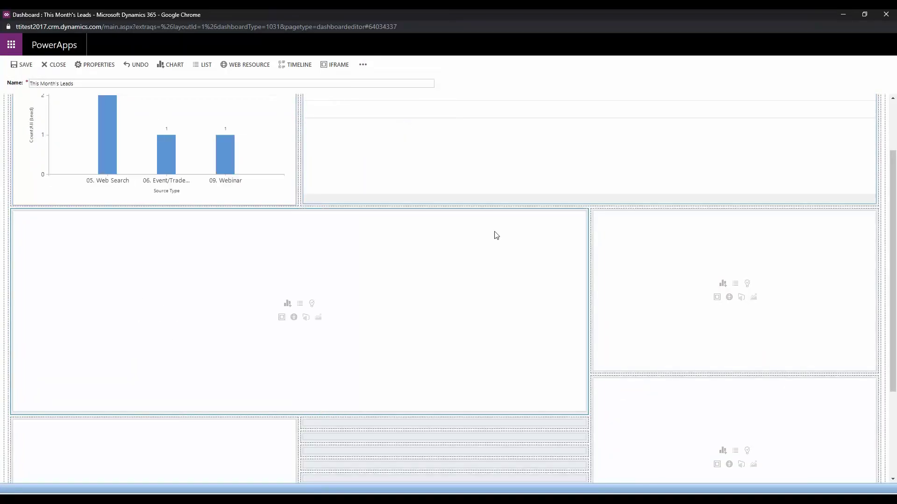
scroll(495, 233, up, 2)
scroll(364, 277, down, 4)
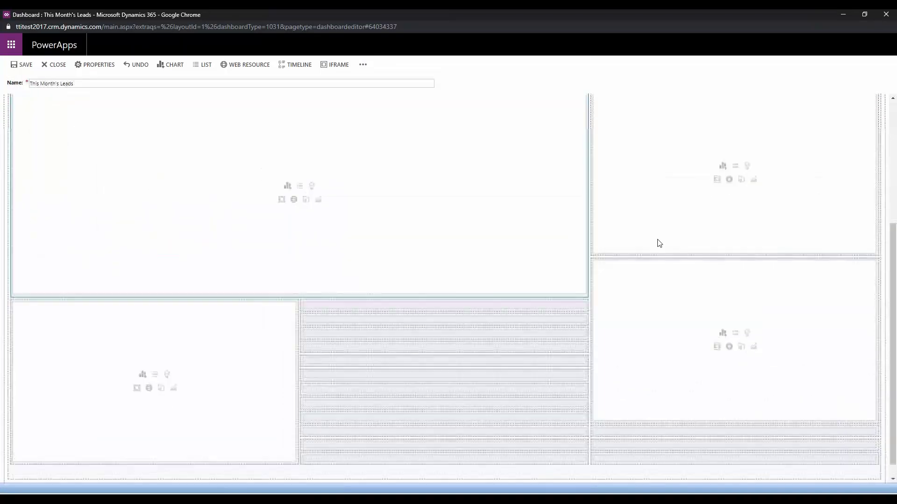
scroll(569, 316, up, 5)
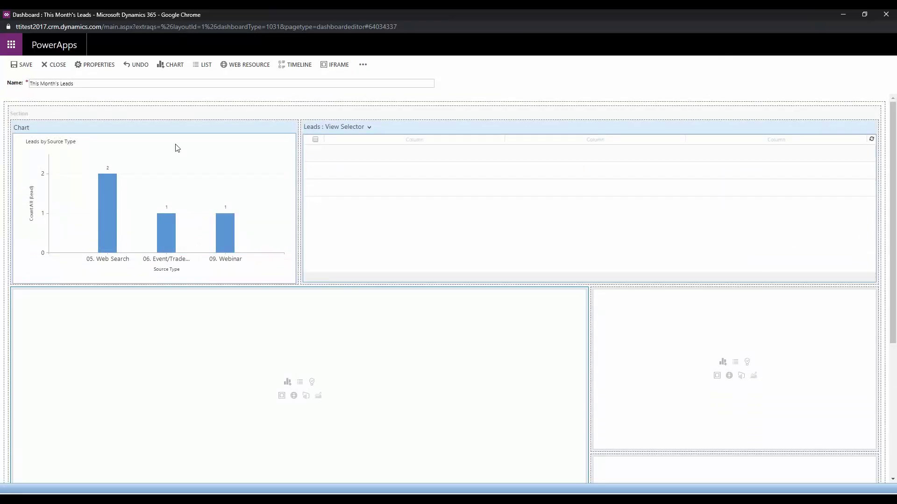